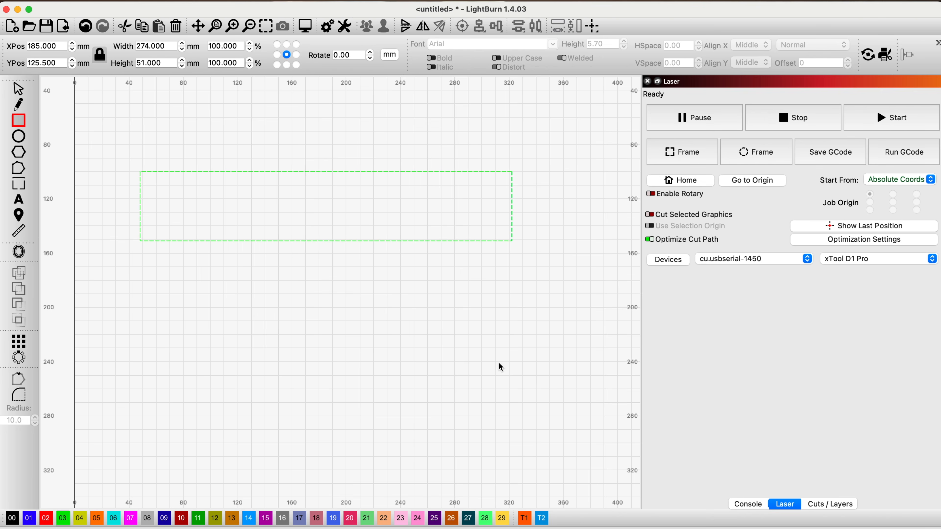
- Assign the rectangle to black layer 00 and, with its proportions unlocked, set its width to 155 mm
left_click(13, 519)
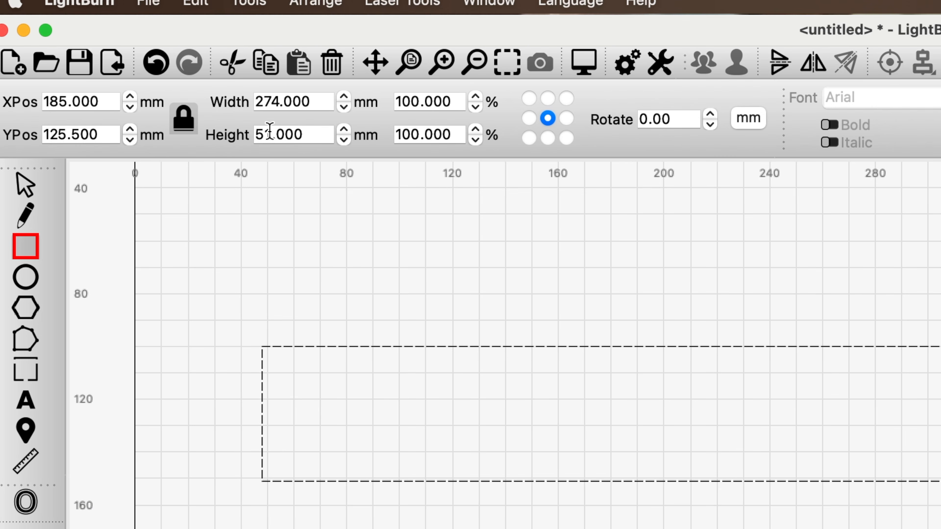
left_click(183, 116)
left_click(311, 102)
left_click_drag(311, 103, 229, 113)
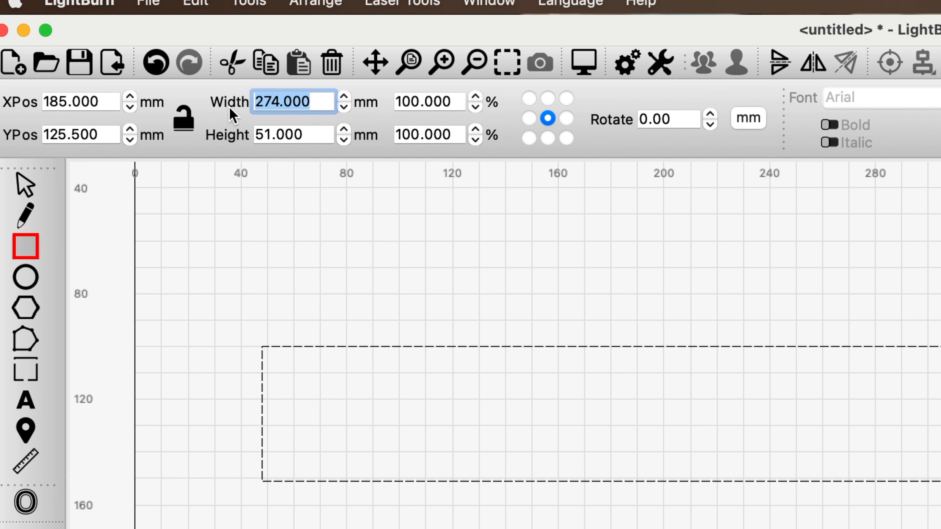
type("1")
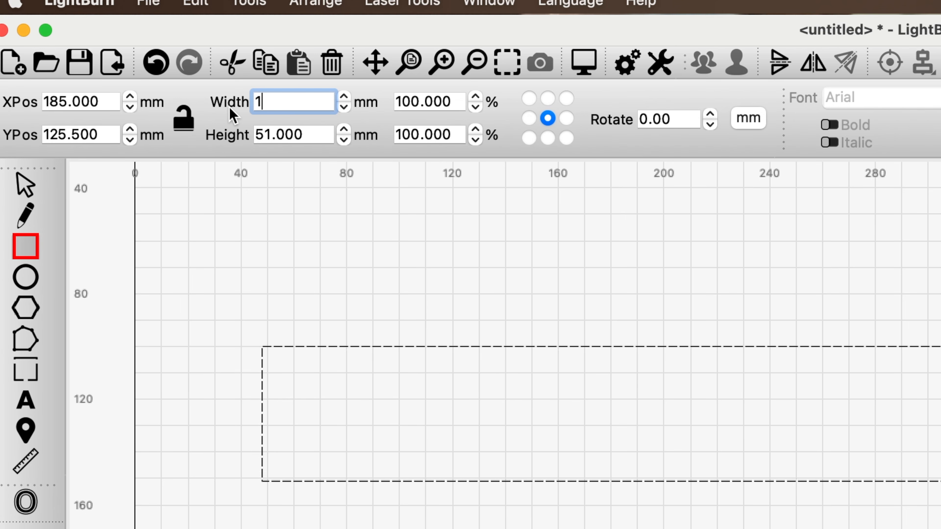
type("55")
- Set the rectangle's height to 25 mm and lock its proportions again
left_click(307, 134)
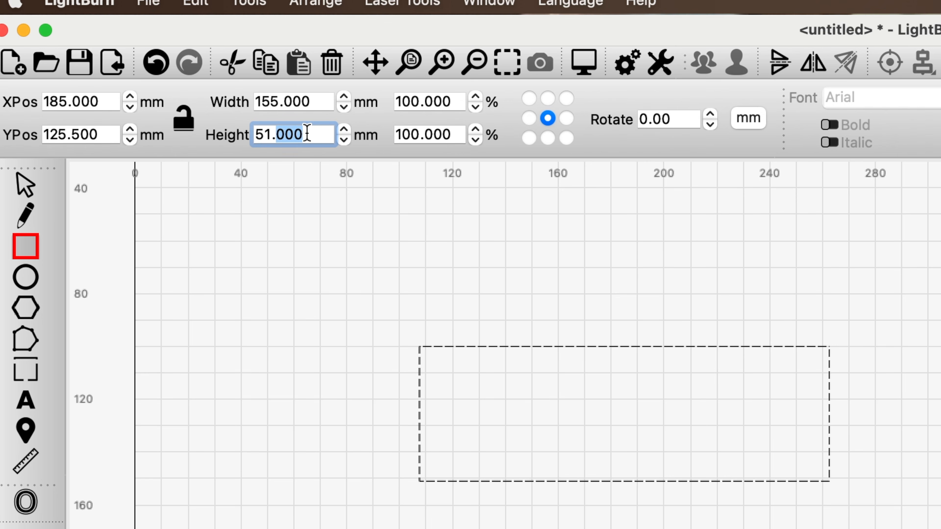
key("shift+Left")
key("shift+Left")
key("shift+Left")
key("shift+Left")
key("shift+Left")
key("shift+Left")
type("25")
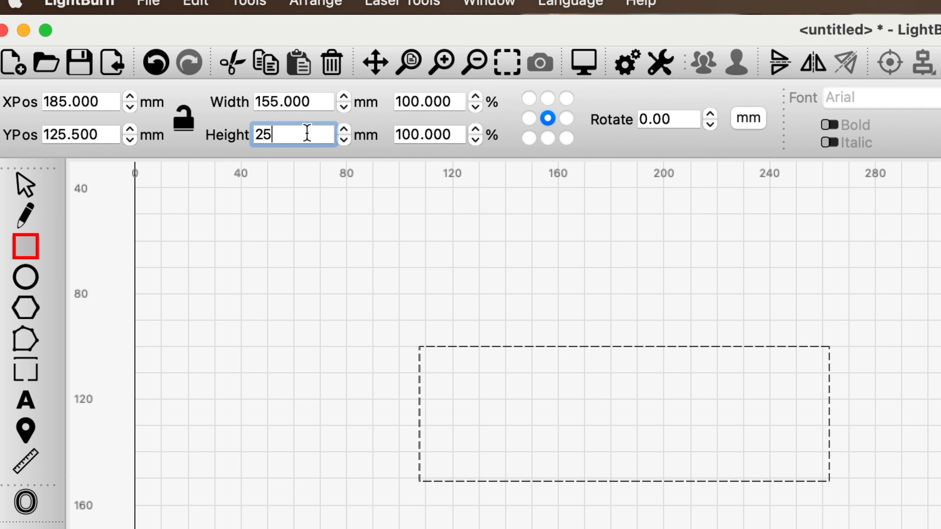
key("Return")
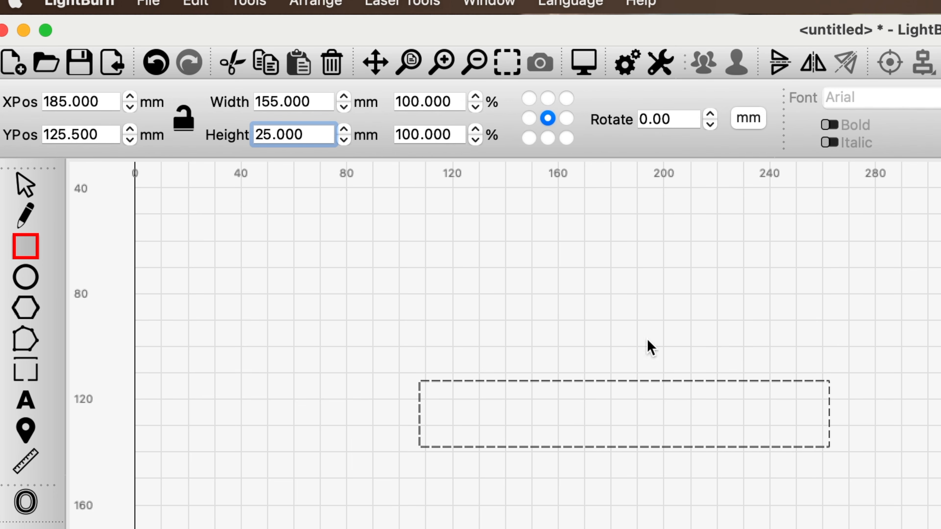
left_click(461, 293)
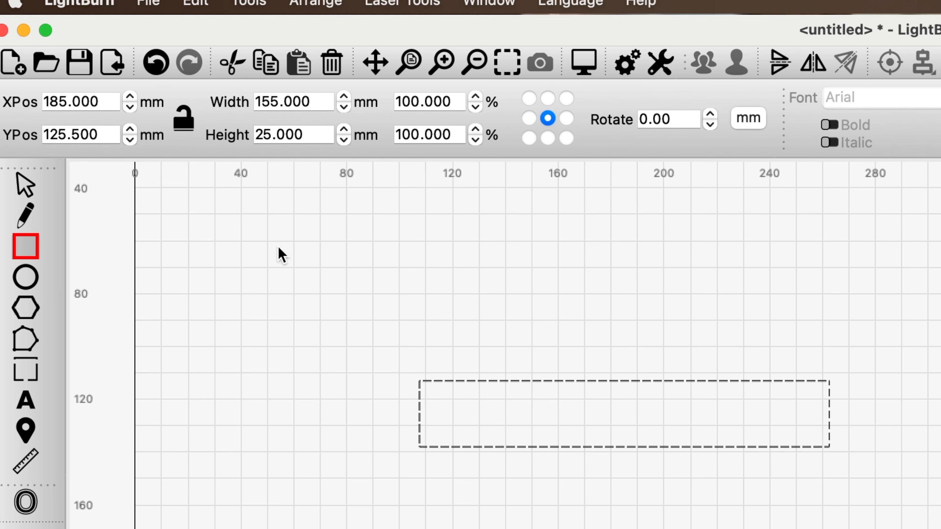
left_click(185, 121)
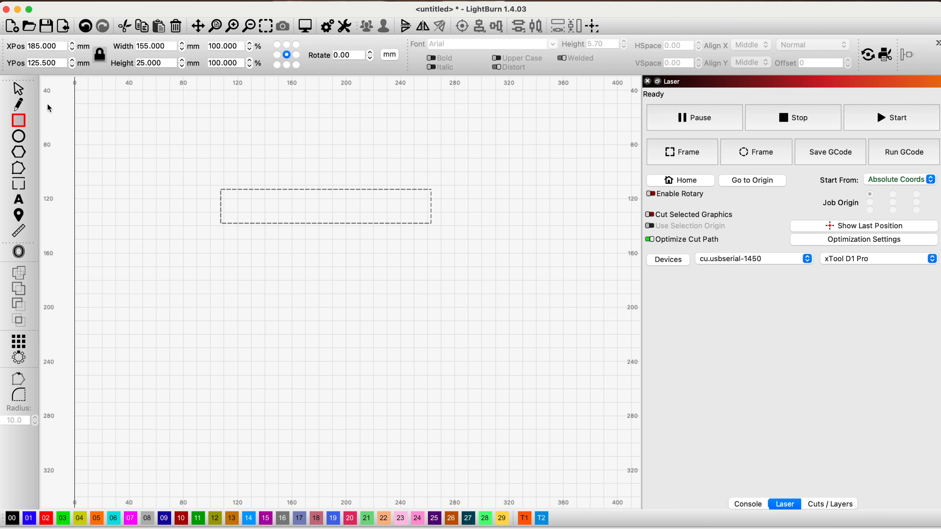
- Set the black line layer's cut speed to 5 mm/sec and its max power to 80%
left_click(20, 87)
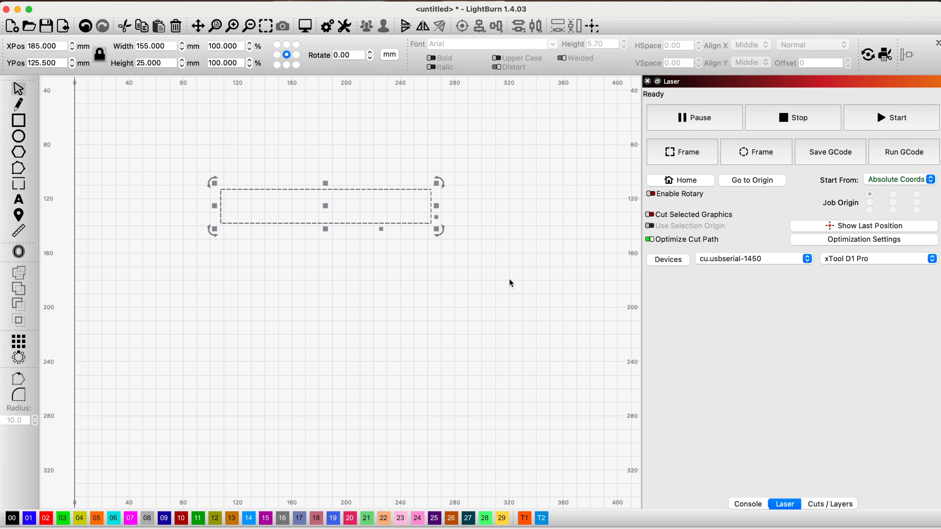
left_click(829, 504)
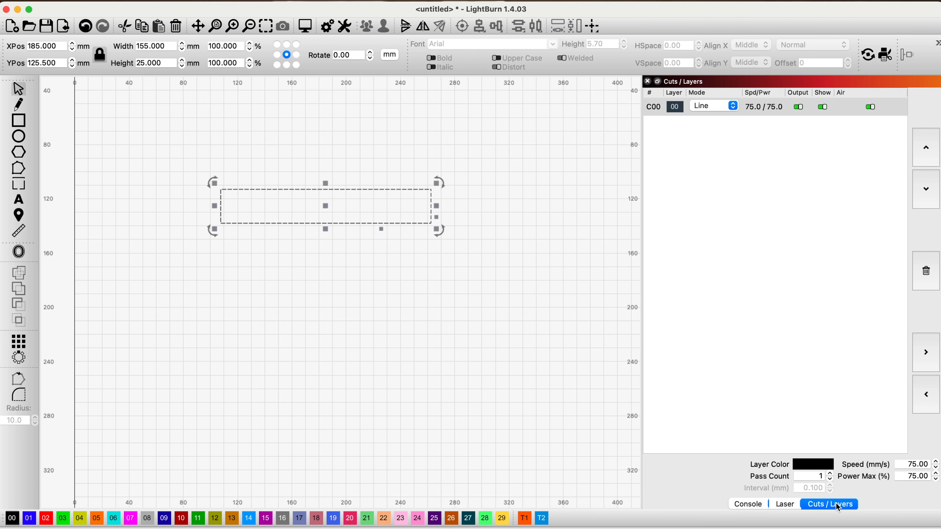
double_click(763, 108)
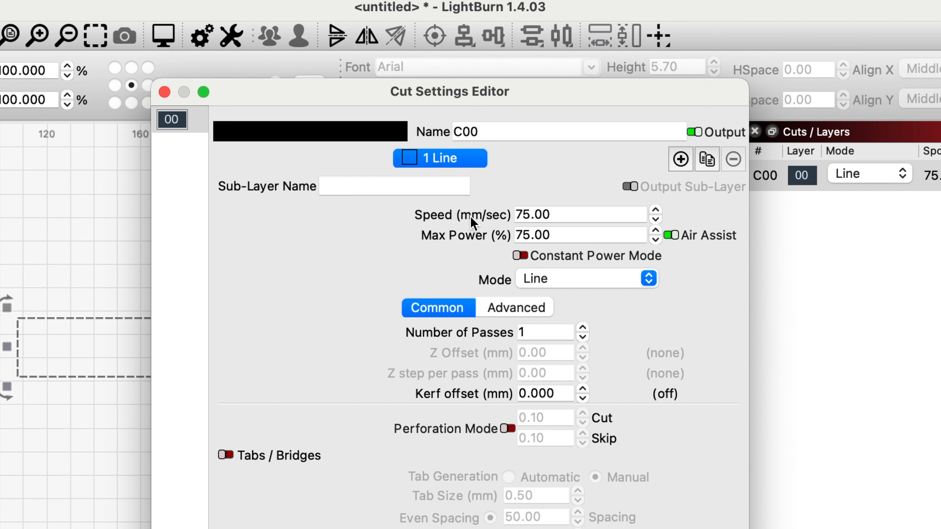
left_click(567, 216)
left_click_drag(539, 217, 480, 214)
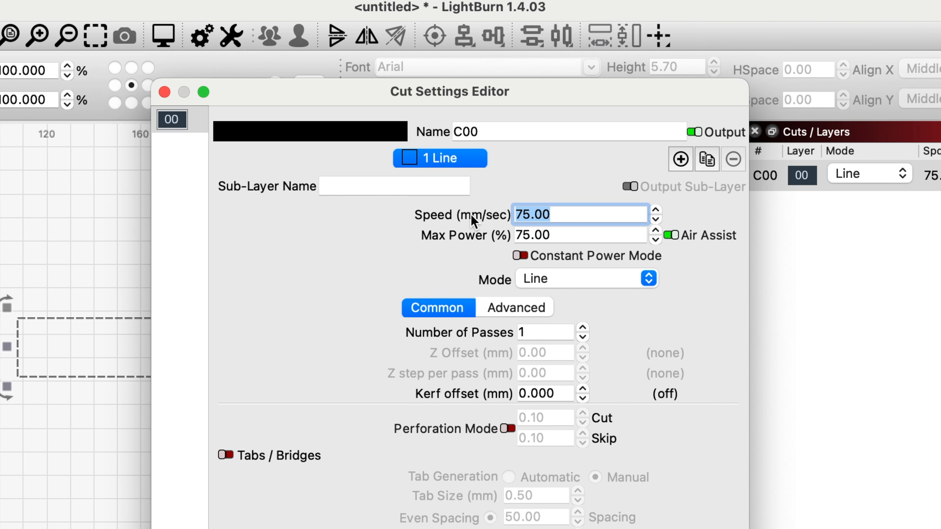
type("5")
left_click_drag(562, 236, 482, 234)
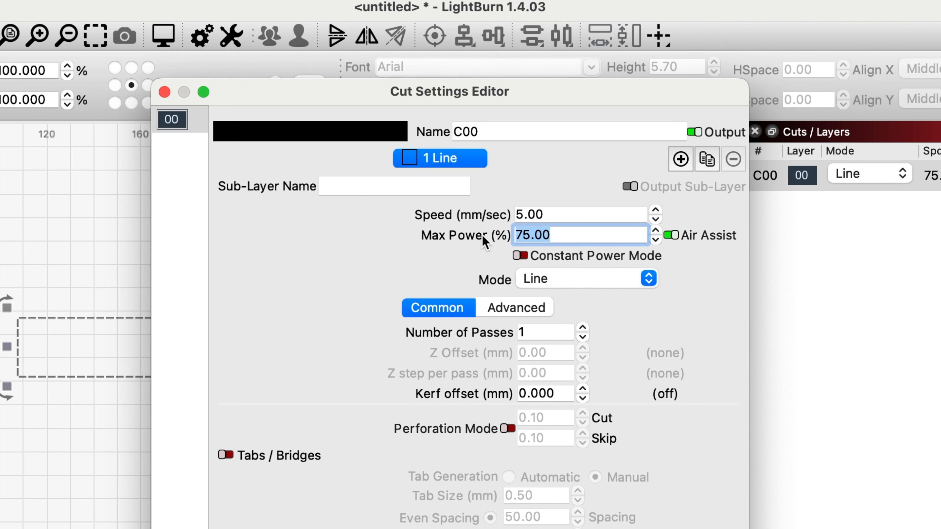
type("80")
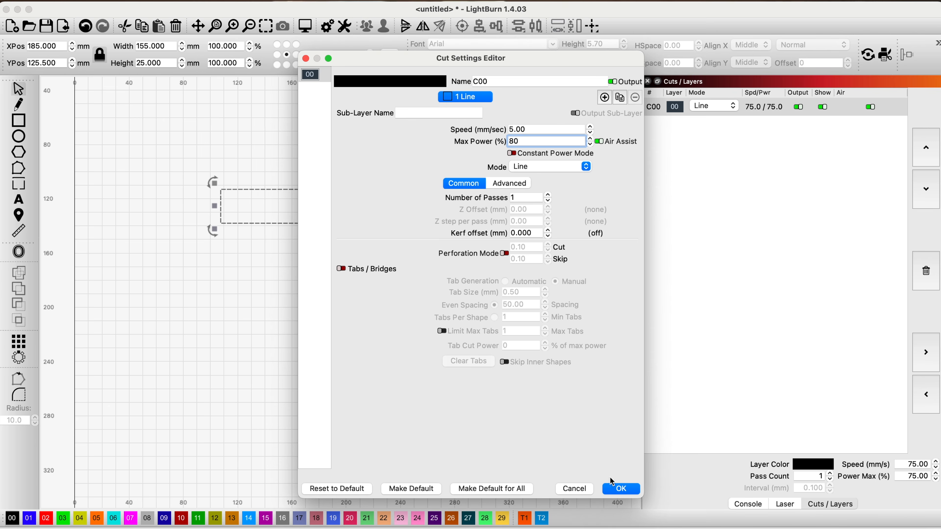
left_click(620, 488)
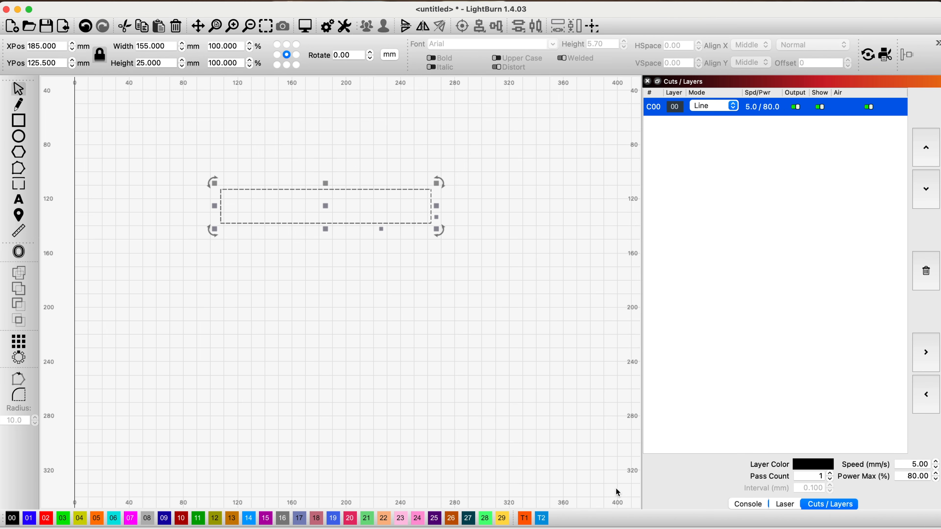
left_click(551, 326)
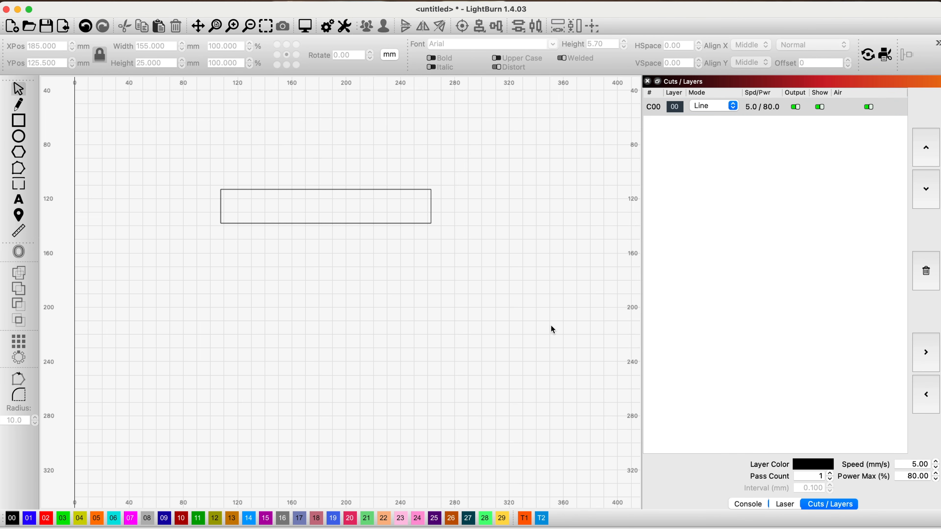
- Draw a vertical line about 33 mm long below the rectangle's left end
key("super+l")
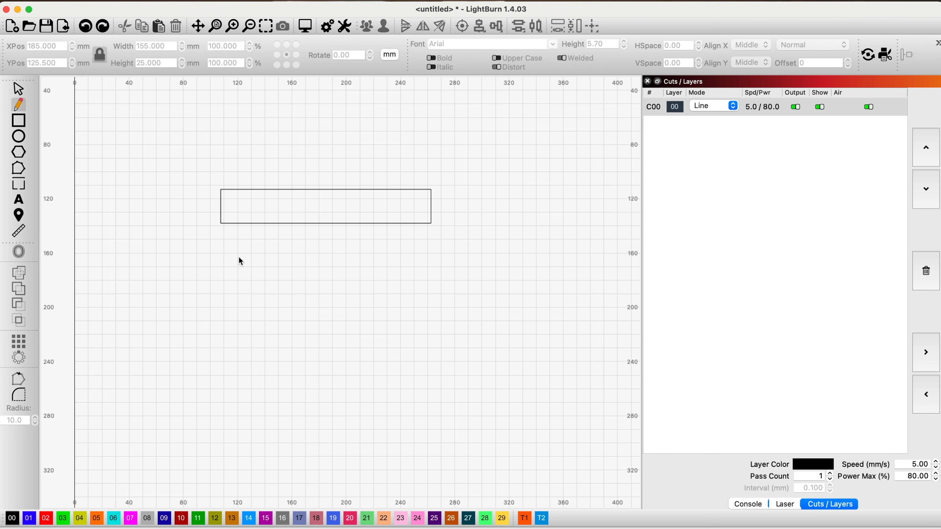
left_click(224, 309)
left_click_drag(225, 352, 225, 352)
key("ctrl+z")
left_click(18, 89)
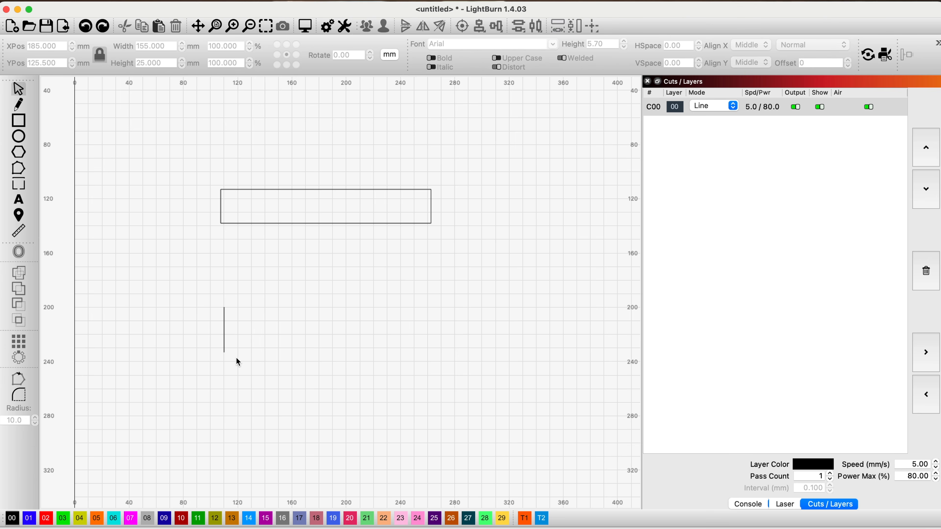
- Set the vertical line's height to 10 mm
left_click(225, 335)
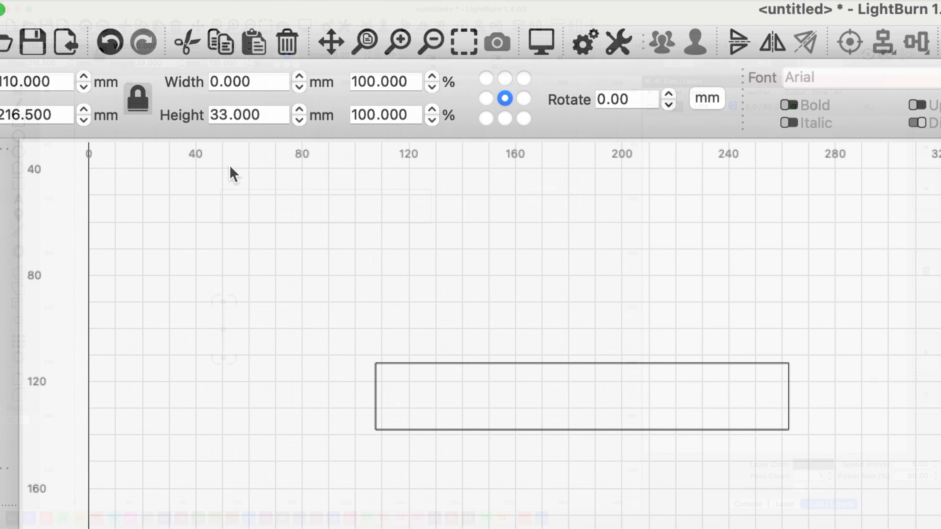
left_click(252, 111)
left_click_drag(253, 111, 170, 116)
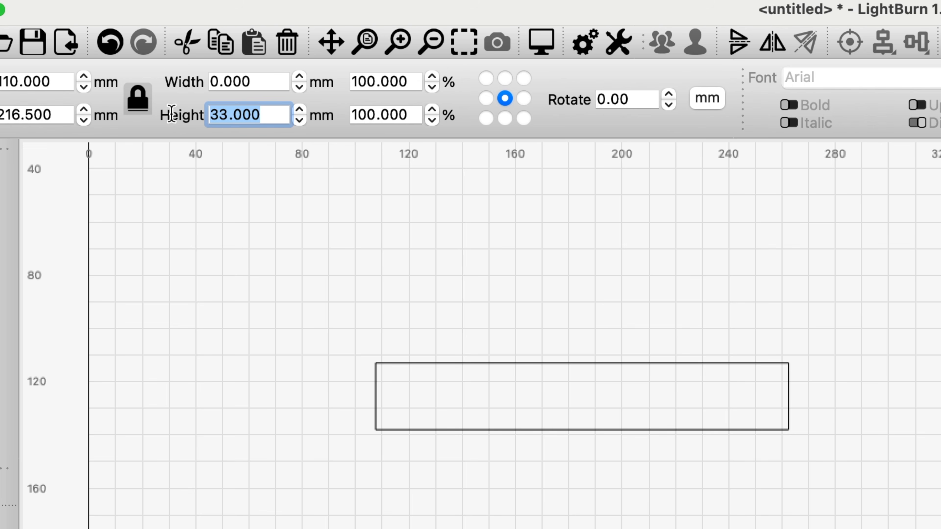
type("10")
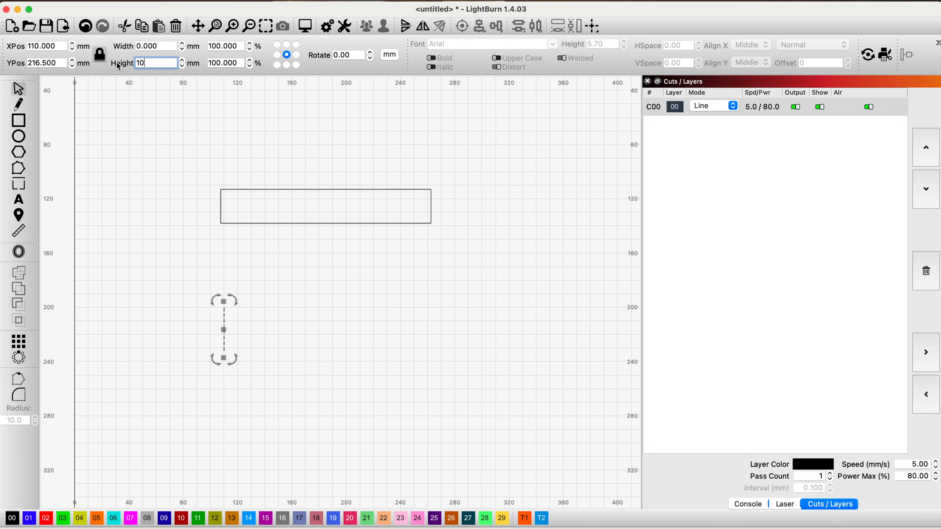
key("Return")
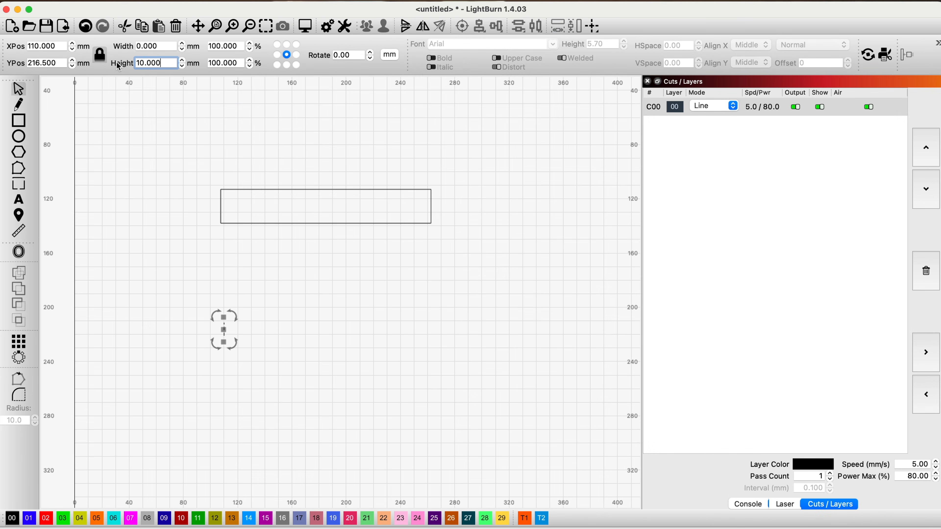
left_click(292, 332)
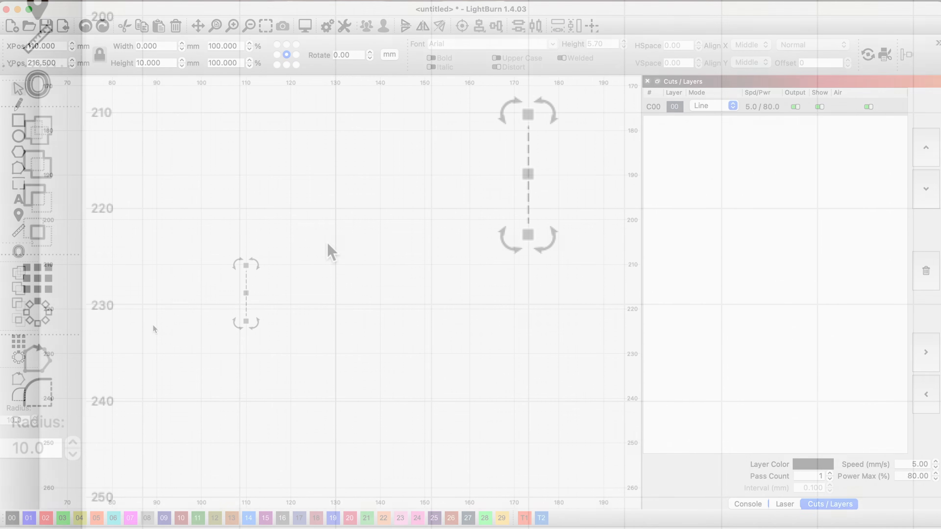
- Create a single-row grid array of the vertical line with 10 columns spaced 1 mm apart
left_click(47, 274)
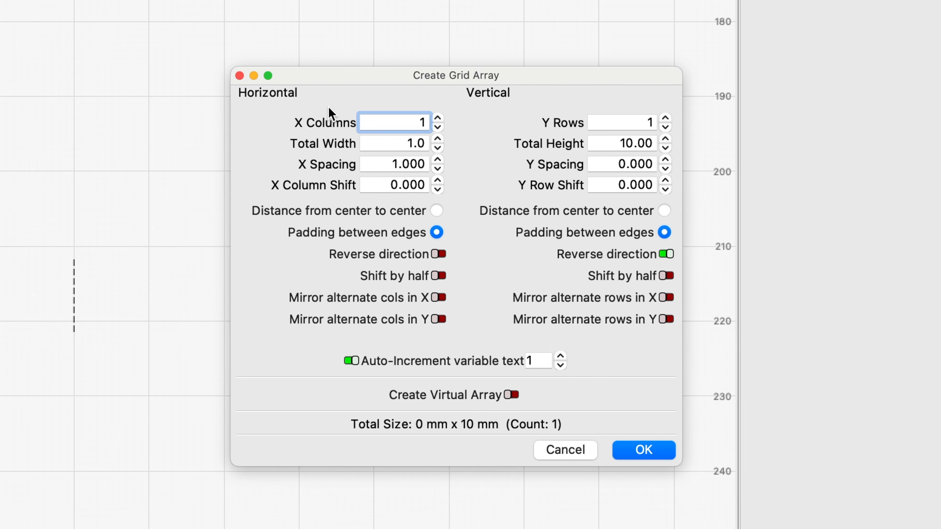
left_click(437, 118)
left_click(438, 118)
left_click(437, 118)
left_click(437, 118)
left_click(438, 118)
left_click(438, 118)
left_click(438, 118)
left_click(438, 117)
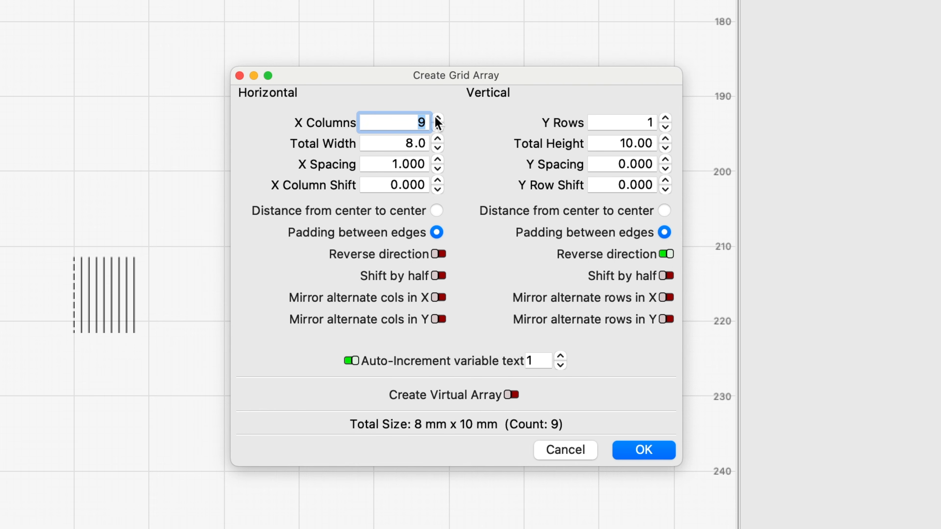
left_click(438, 118)
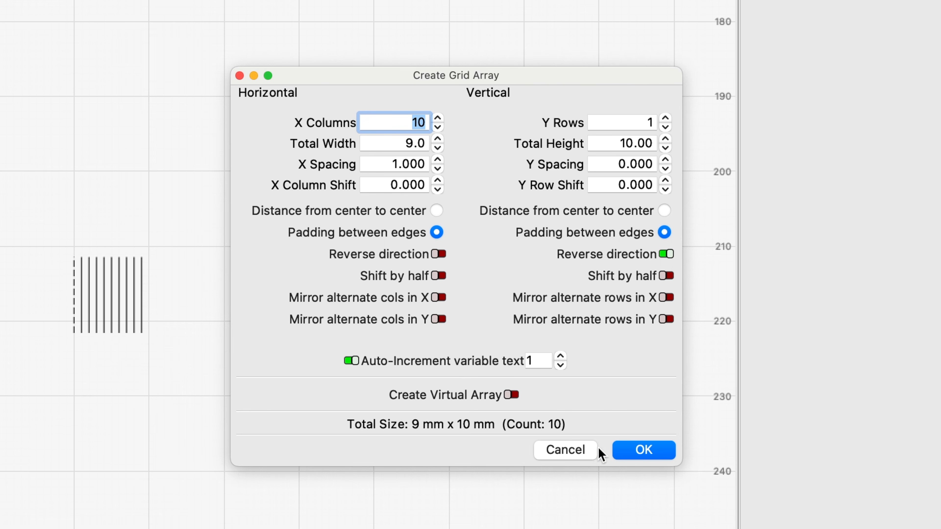
left_click(626, 451)
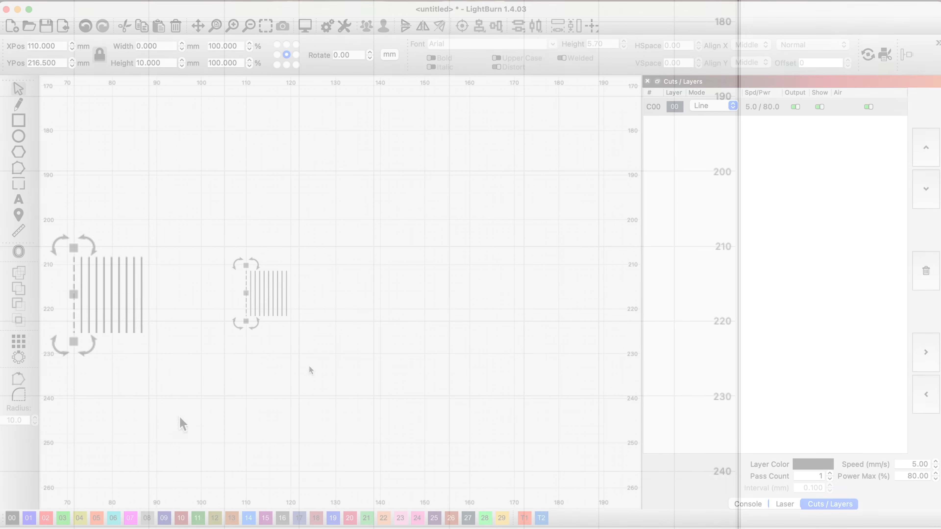
- Shorten the last four lines of the array, after the sixth one, to a height of 6 mm with proportions unlocked
scroll(264, 339, "up", 3)
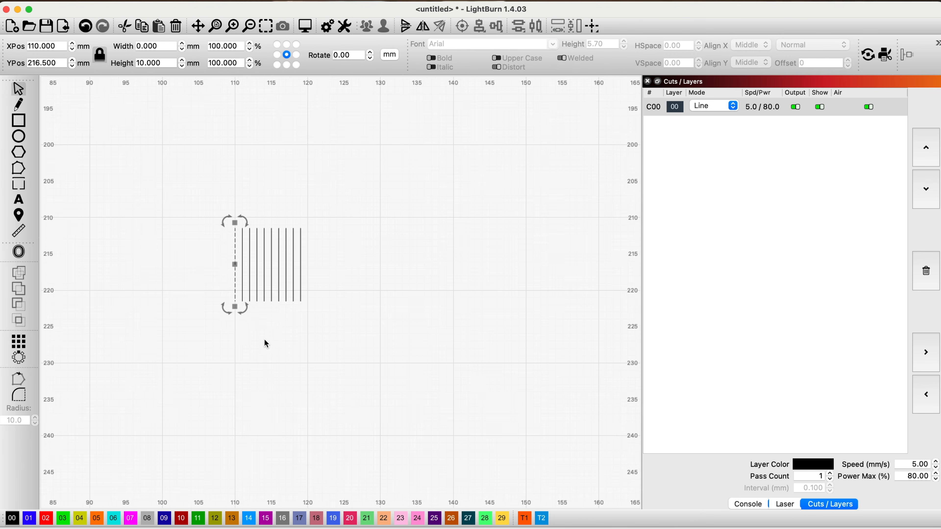
scroll(265, 341, "up", 2)
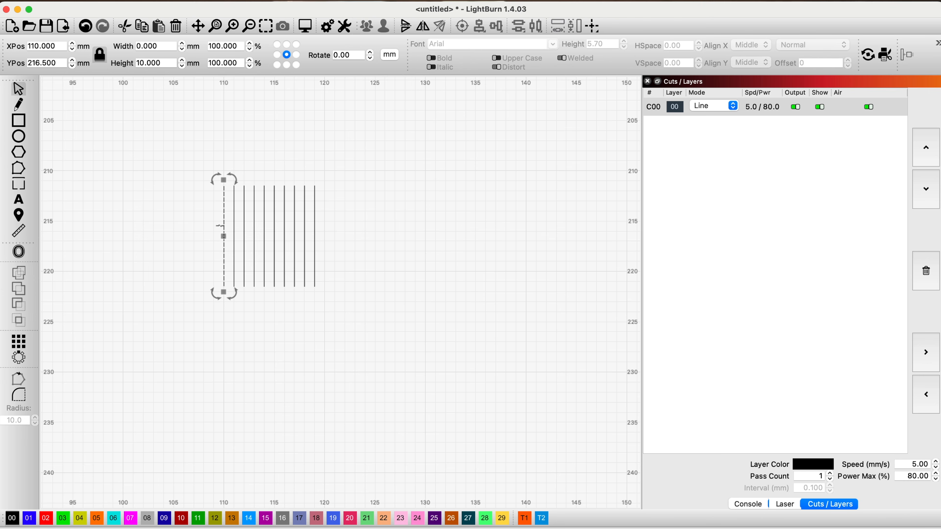
left_click(274, 200)
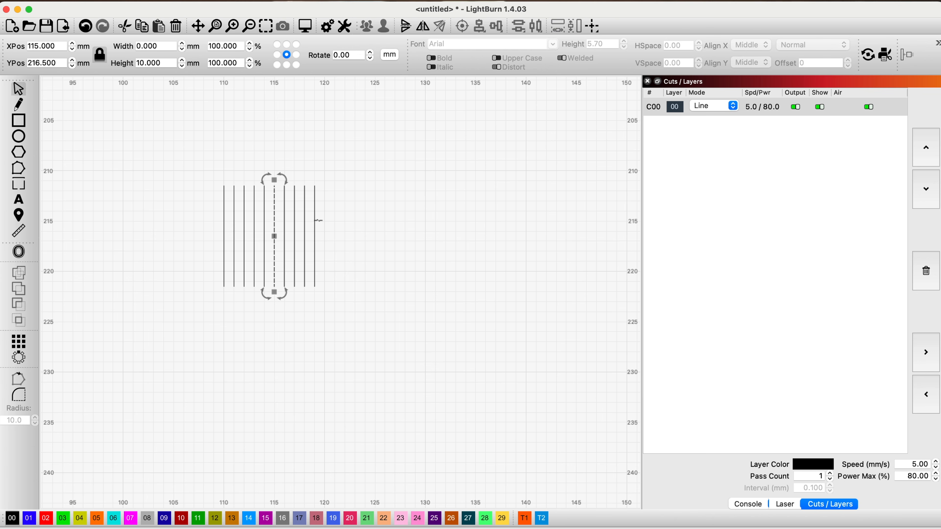
left_click_drag(322, 203, 321, 218)
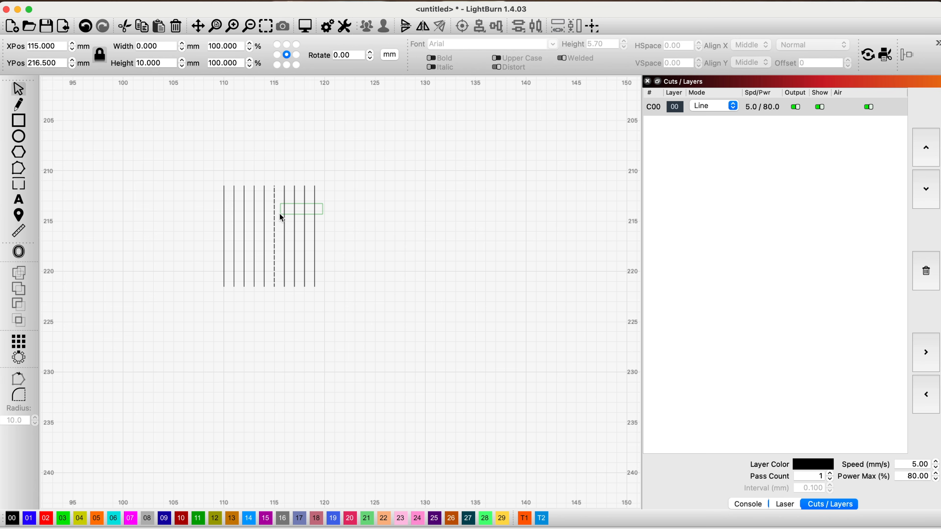
left_click_drag(279, 214, 280, 214)
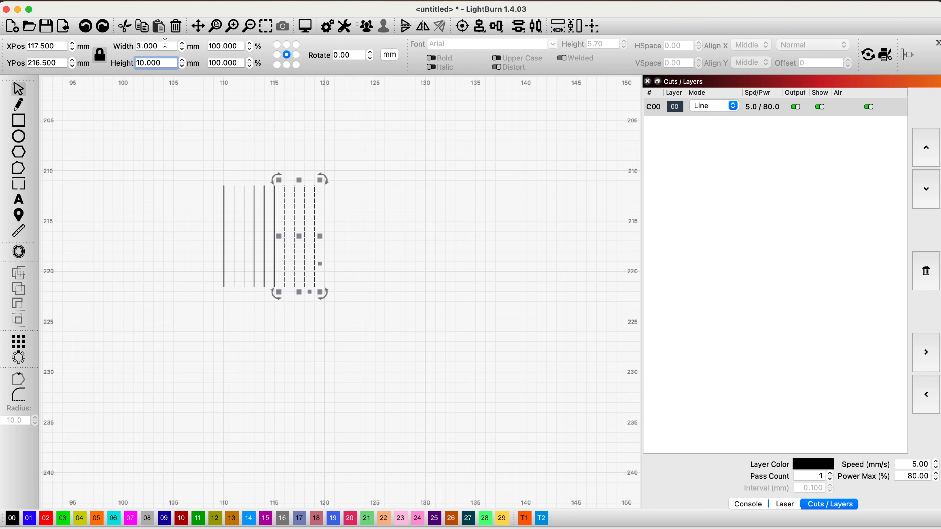
left_click(103, 61)
left_click_drag(161, 61, 128, 65)
type("6")
key("Return")
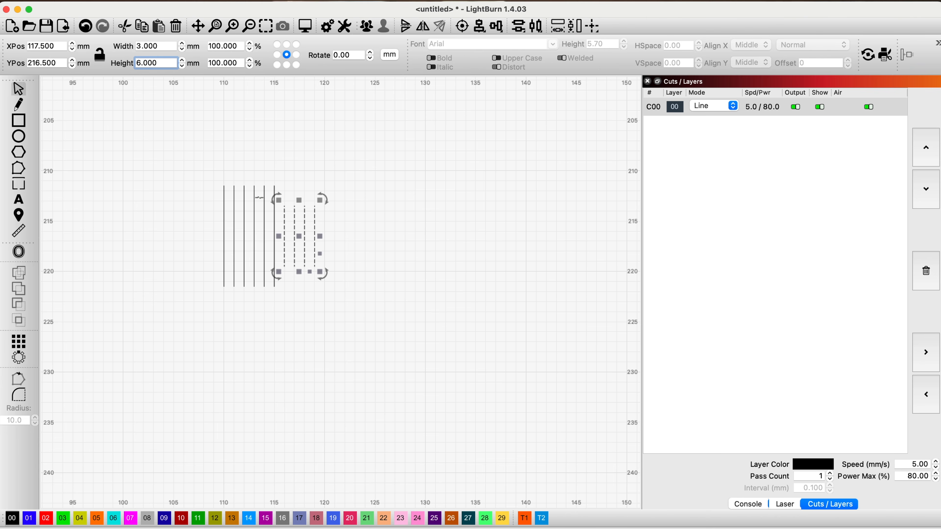
- Shorten the second to fifth lines of the array to a height of 6 mm
left_click_drag(268, 183, 230, 200)
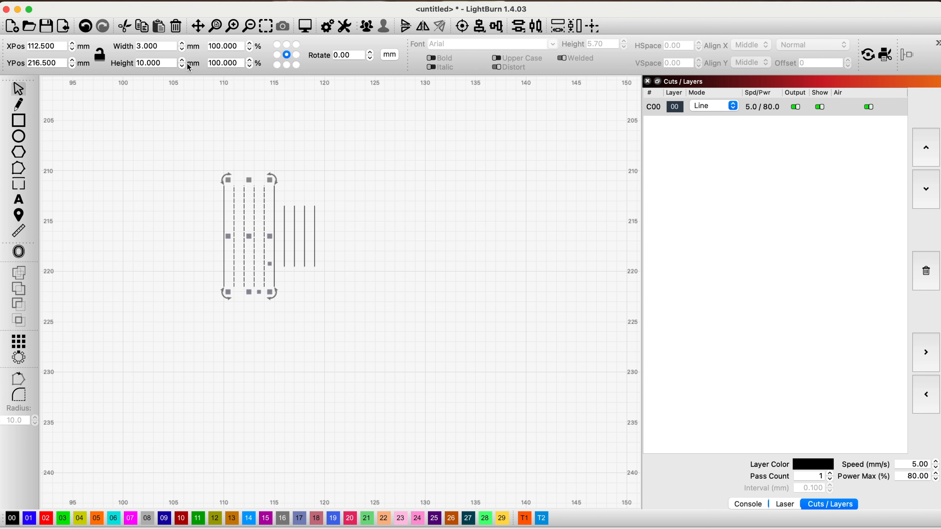
left_click_drag(168, 64, 130, 63)
type("6")
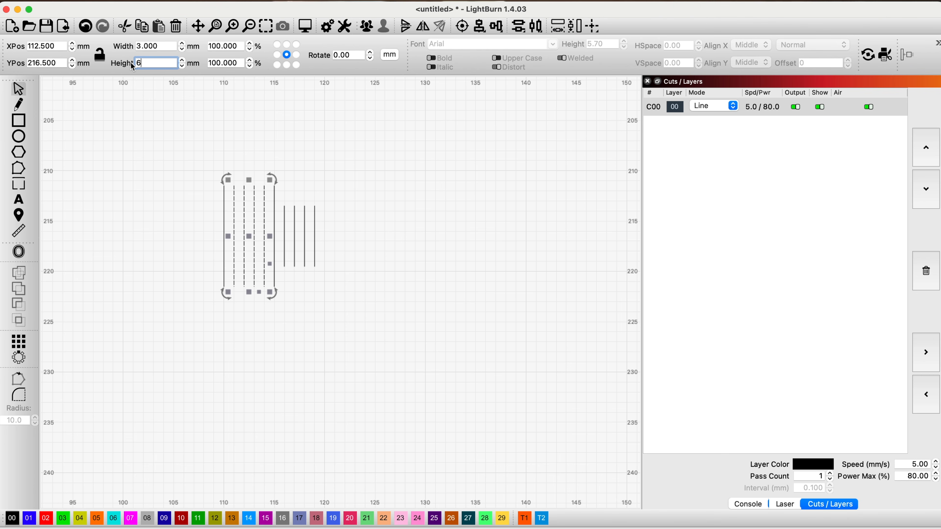
key("Return")
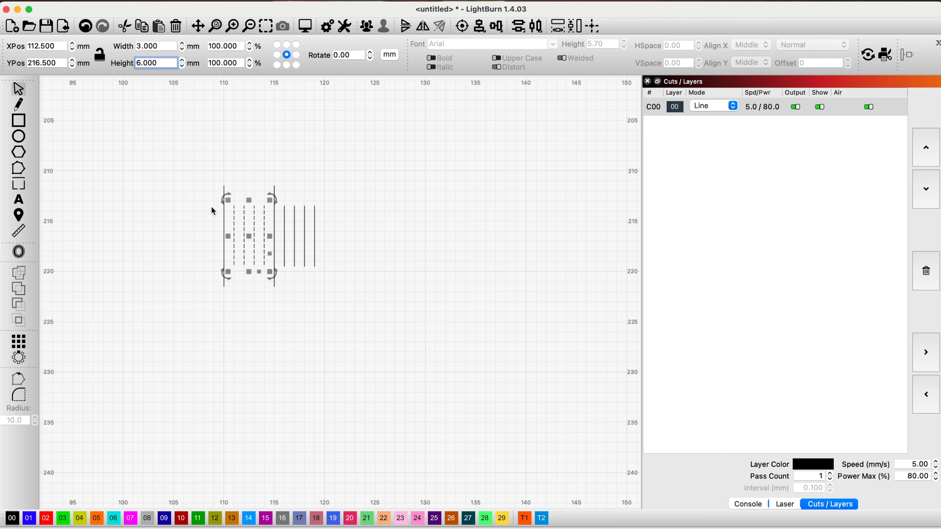
left_click(261, 340)
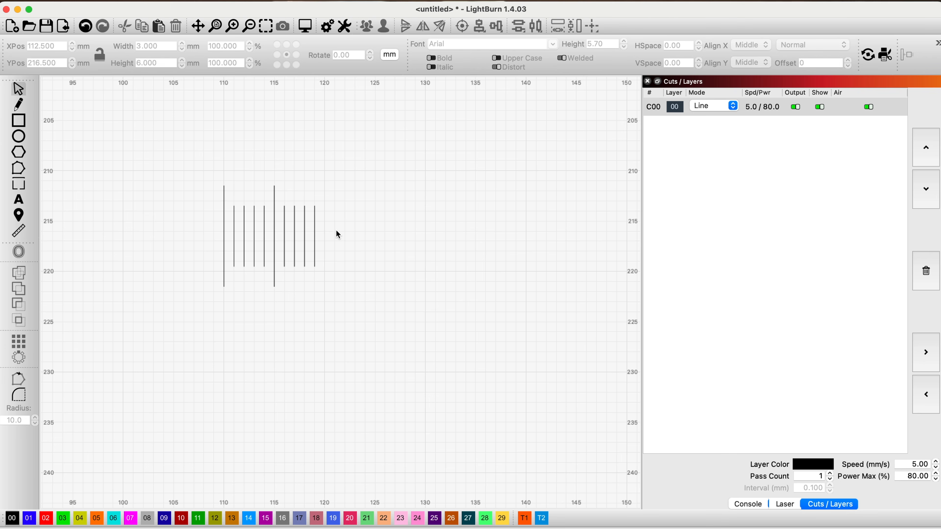
- Align the top ends of all ten graduation lines
left_click_drag(354, 214, 183, 228)
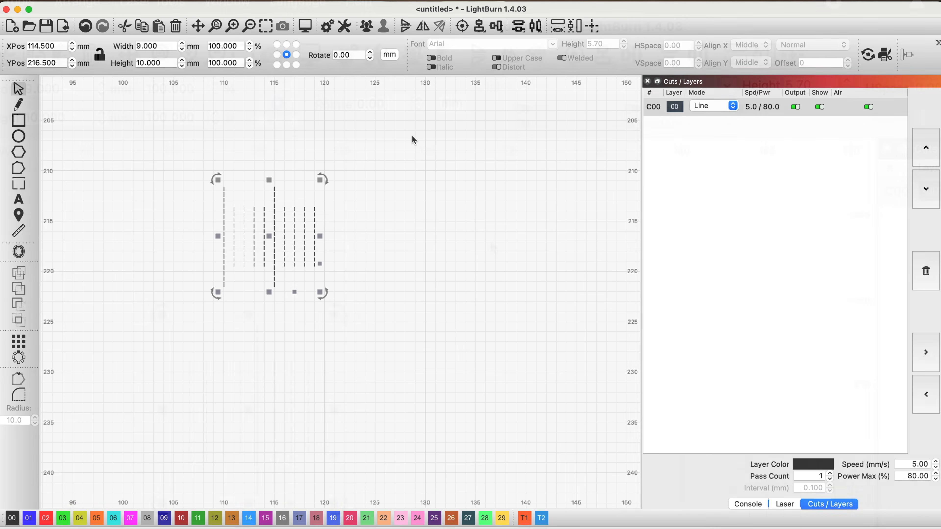
left_click(495, 27)
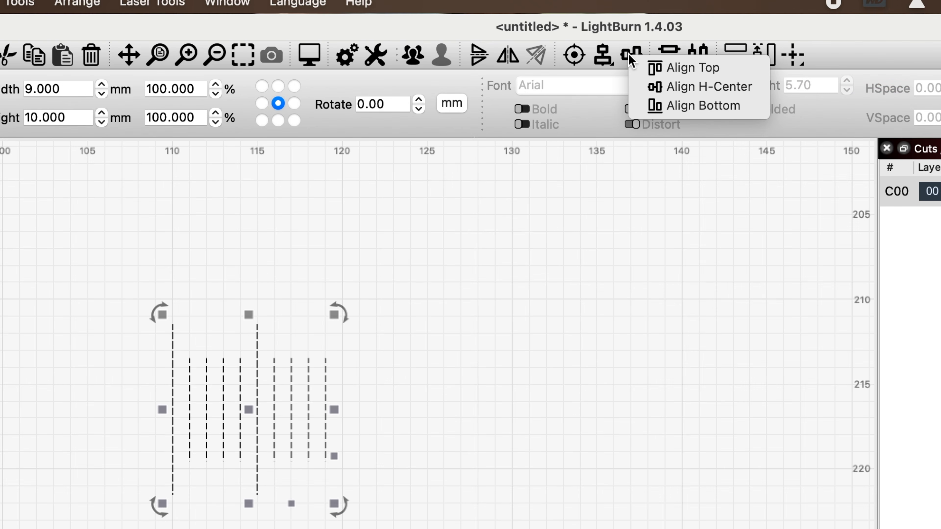
left_click(695, 69)
left_click(605, 444)
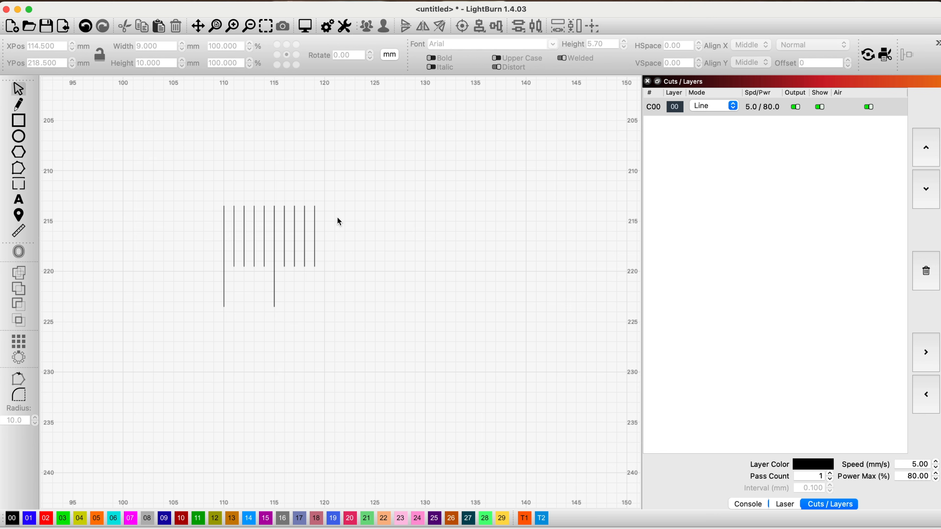
- Group the ten graduation lines and move the group to about X 112, Y 220 mm
left_click_drag(336, 218, 191, 251)
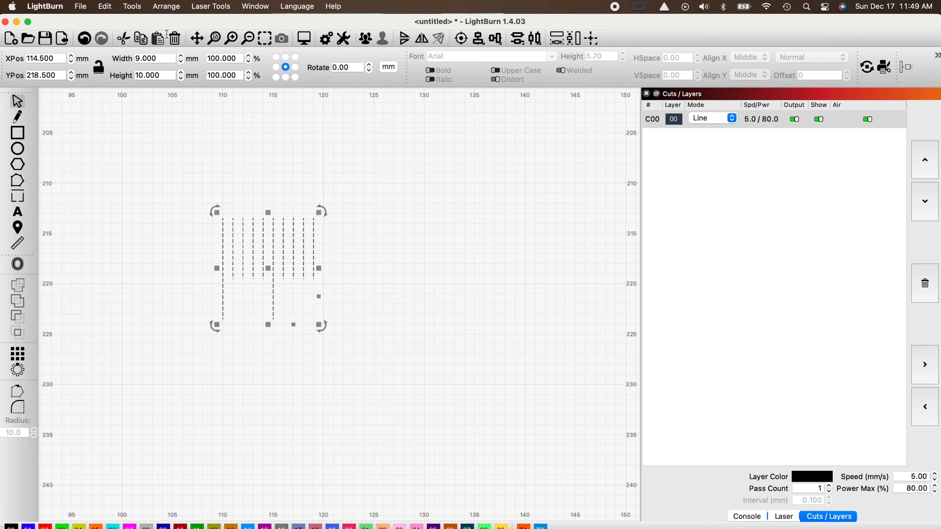
left_click(167, 7)
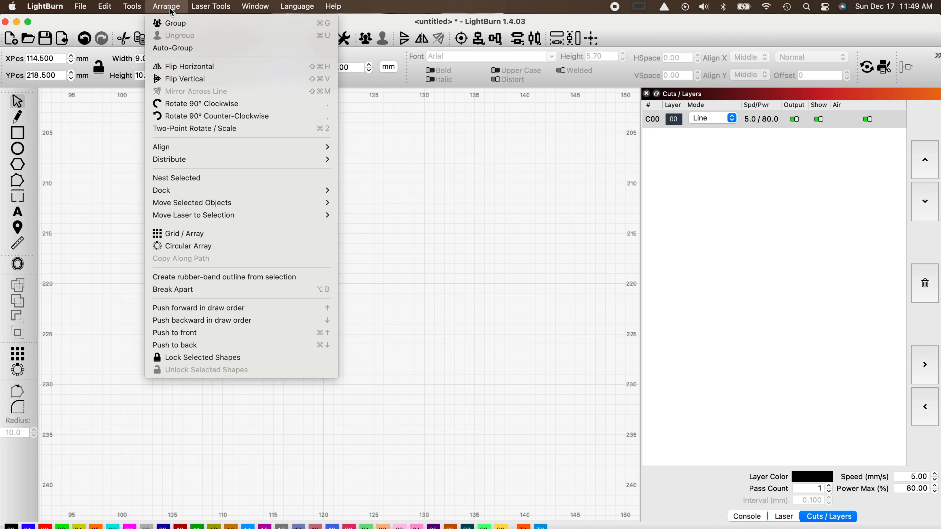
left_click(173, 24)
left_click_drag(267, 265, 250, 285)
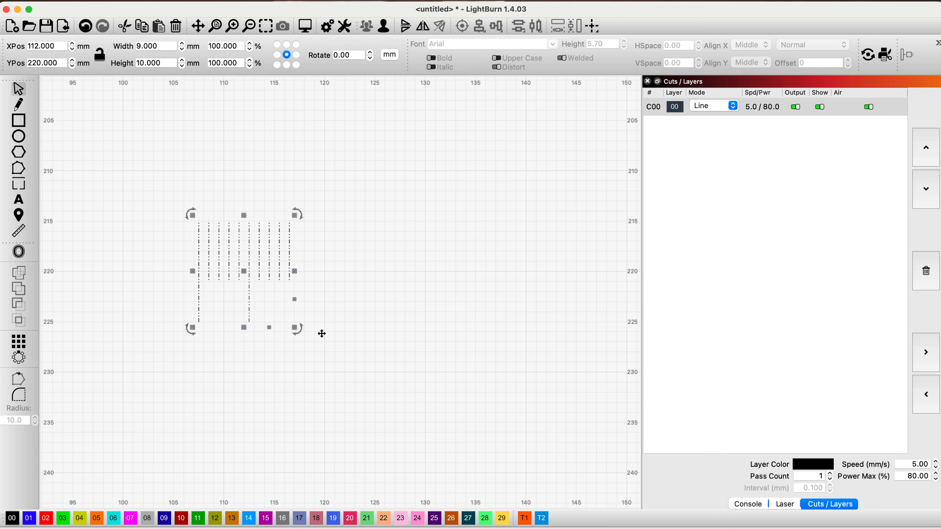
left_click(322, 357)
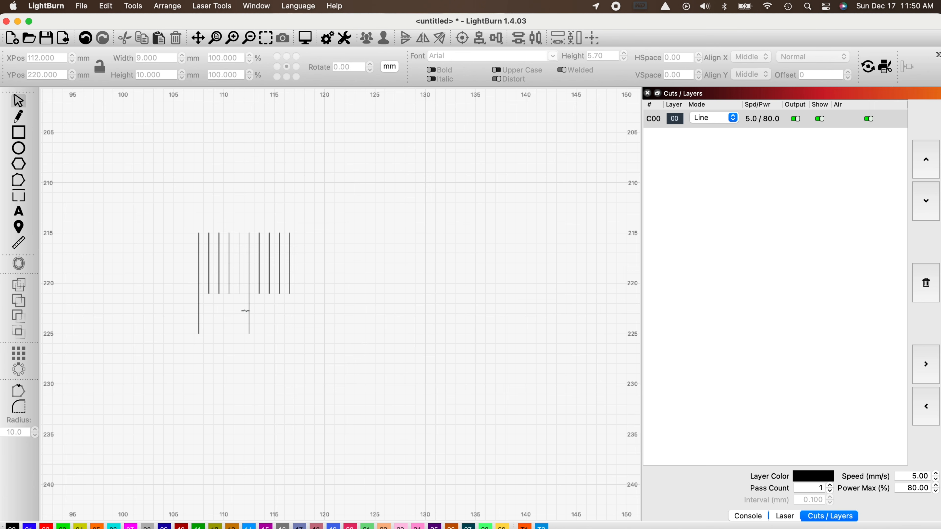
- Ungroup the ten graduation lines so each one can be edited separately
left_click_drag(299, 256, 168, 282)
left_click(174, 6)
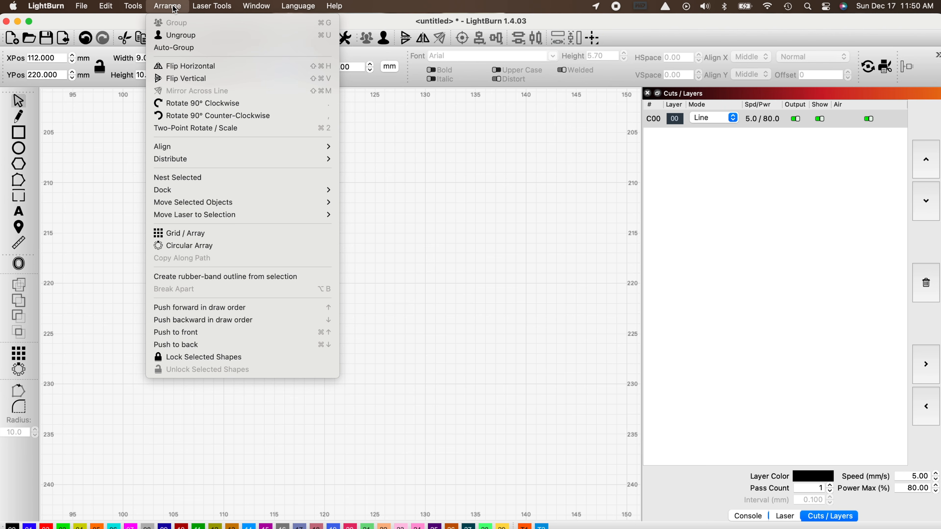
left_click(177, 36)
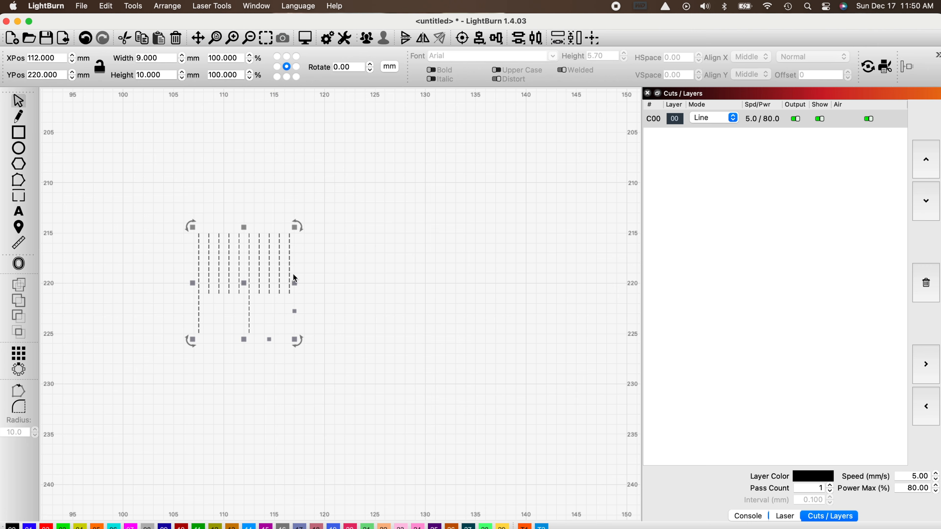
left_click(390, 315)
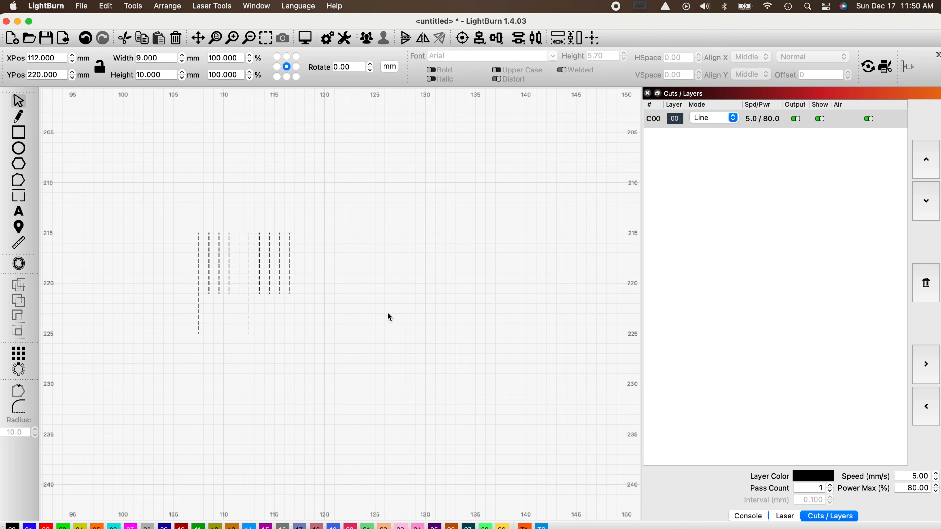
- Set the height of the sixth graduation line to 8 mm
left_click(249, 307)
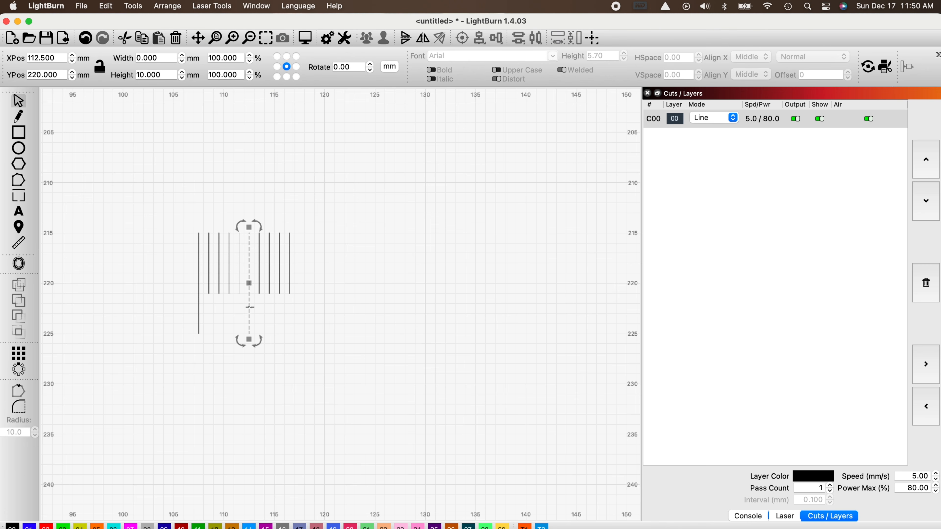
left_click(165, 75)
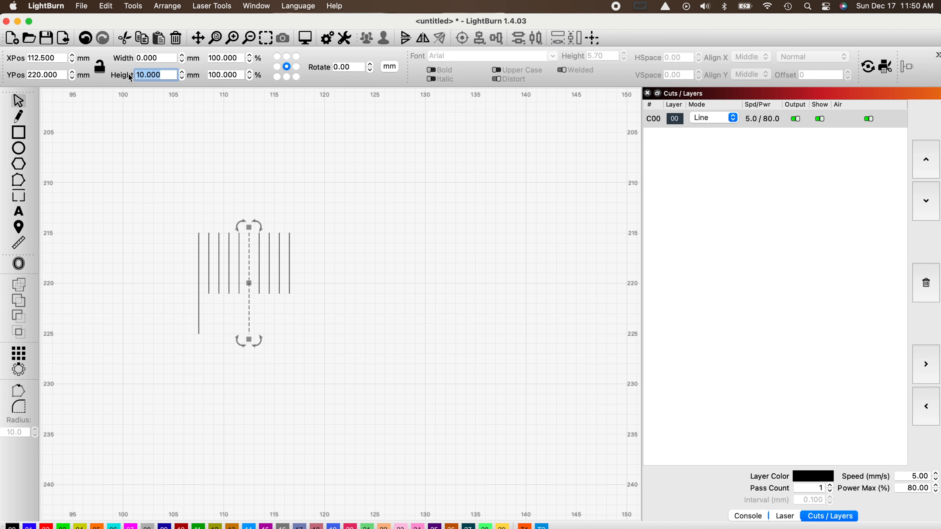
type("8")
key("Return")
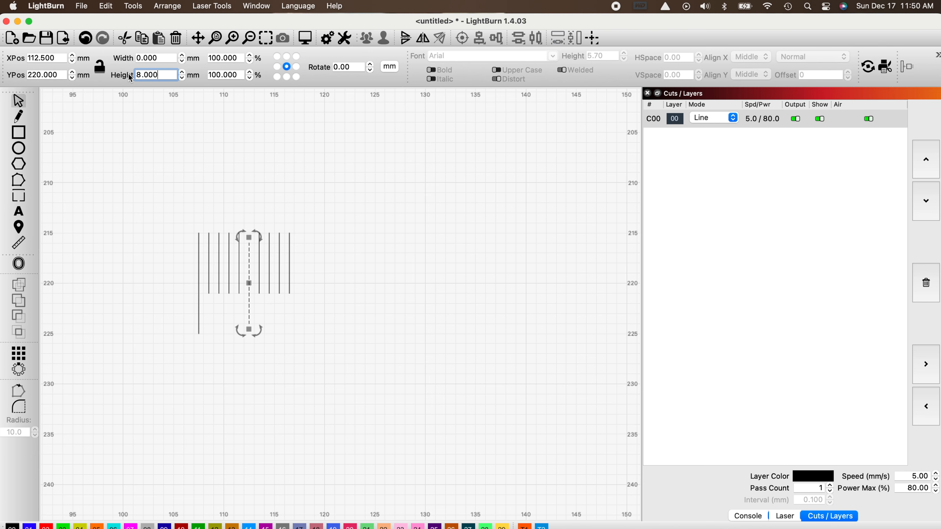
left_click(119, 236)
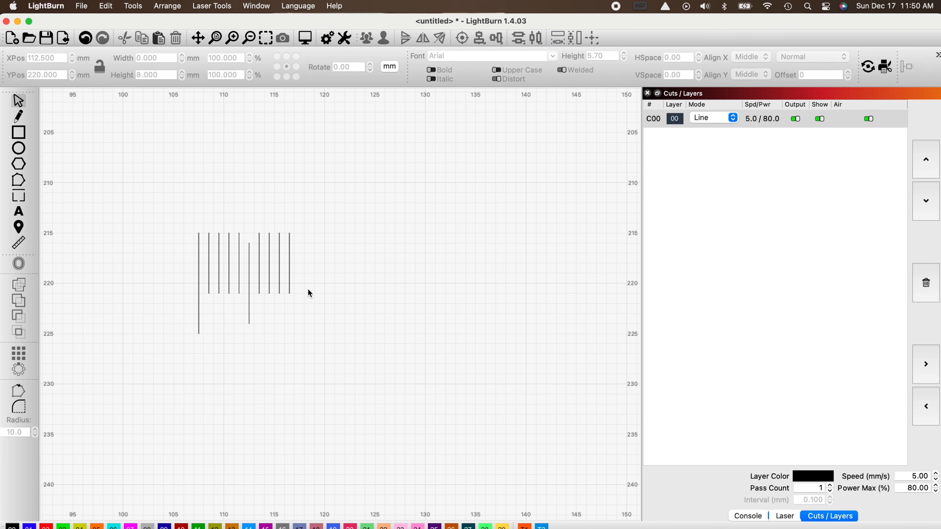
- Align the ten lines by their top ends again, including the 8 mm line
left_click_drag(311, 250, 190, 280)
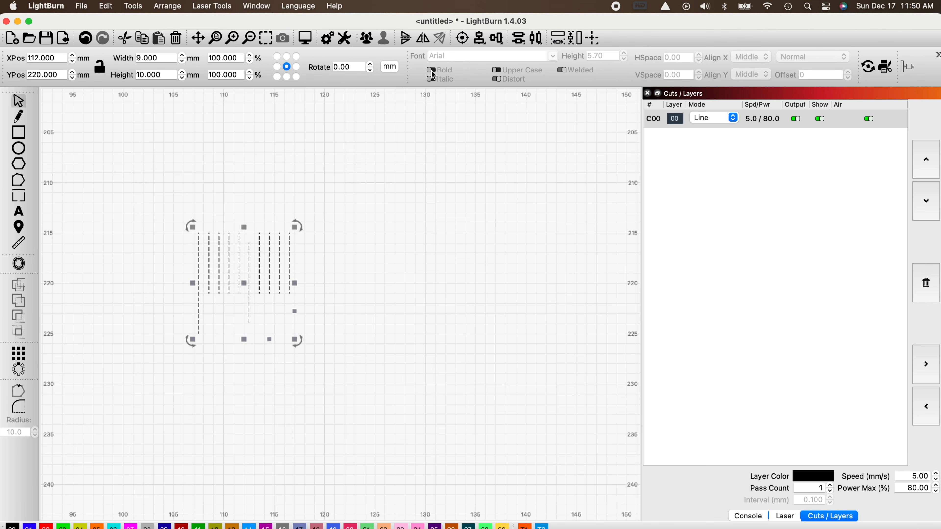
left_click(518, 38)
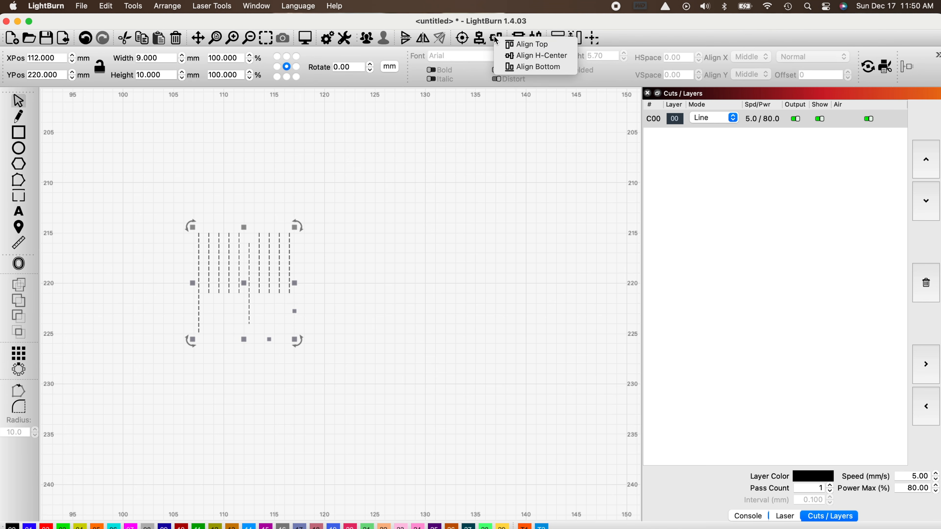
left_click(520, 48)
left_click(374, 241)
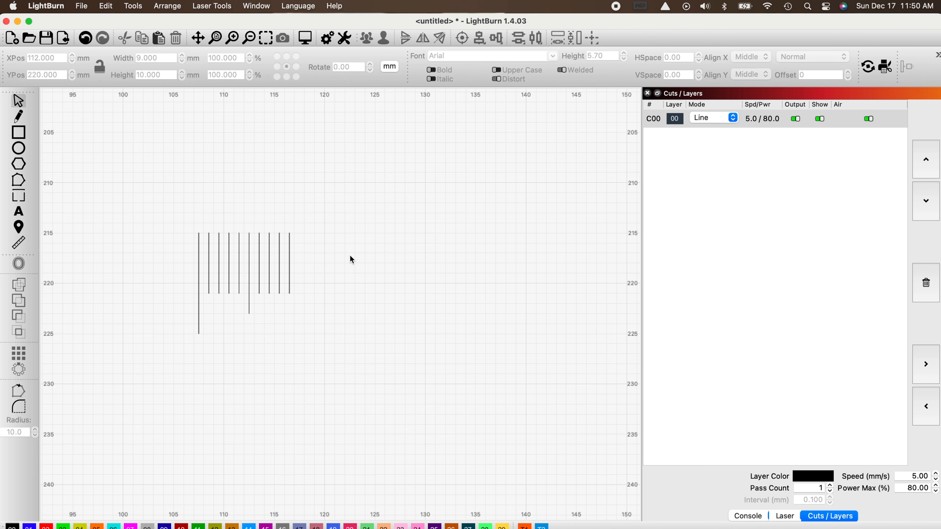
- Group the ten aligned lines into one centimetre segment
left_click_drag(334, 240, 163, 278)
left_click(165, 6)
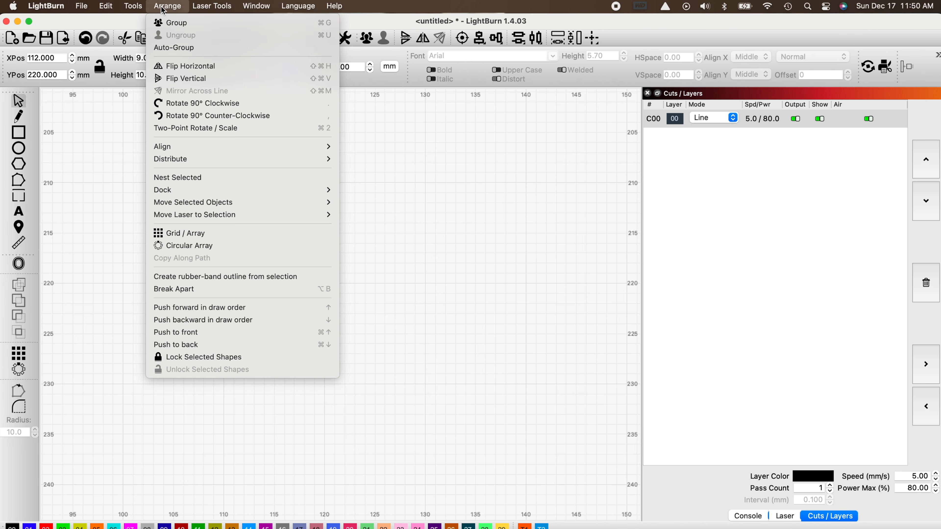
left_click(178, 23)
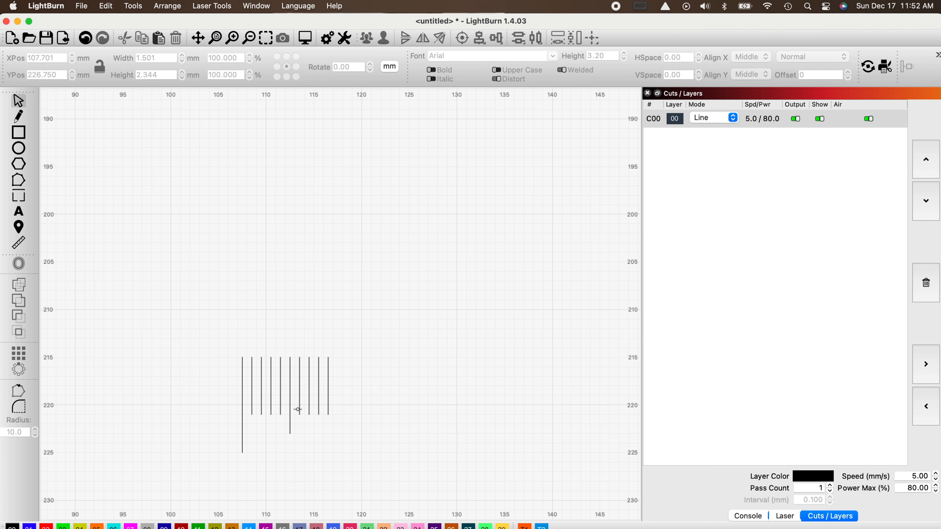
- Move the grouped centimetre segment to about X 106, Y 208 mm
left_click_drag(345, 368, 187, 407)
left_click(168, 5)
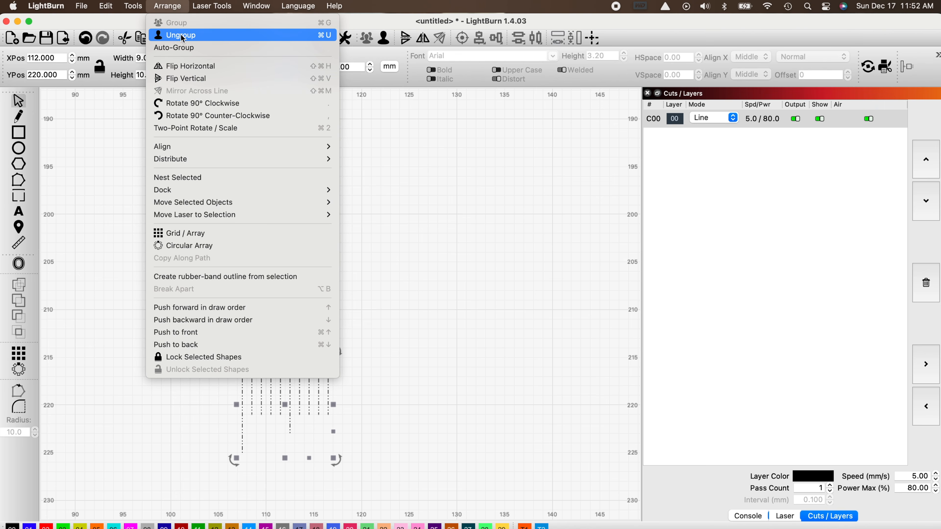
left_click(451, 225)
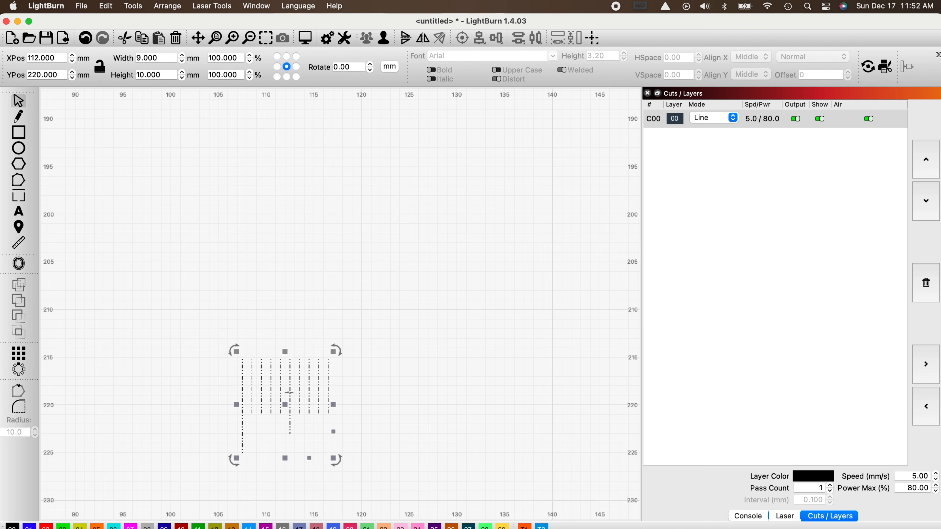
left_click_drag(286, 403, 211, 280)
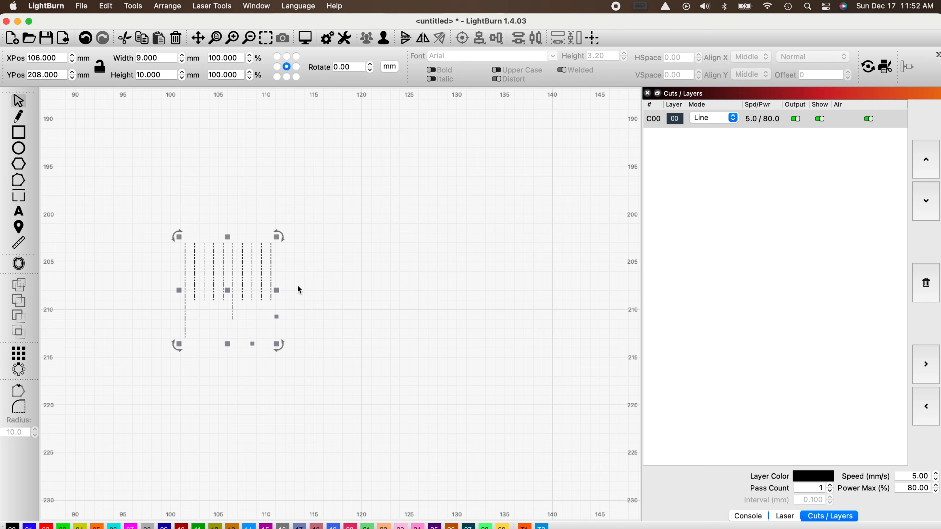
left_click(300, 291)
- Create a single-row grid array of the centimetre segment with 15 columns and 1 mm padding between edges
scroll(301, 266, "down", 5)
scroll(300, 262, "down", 3)
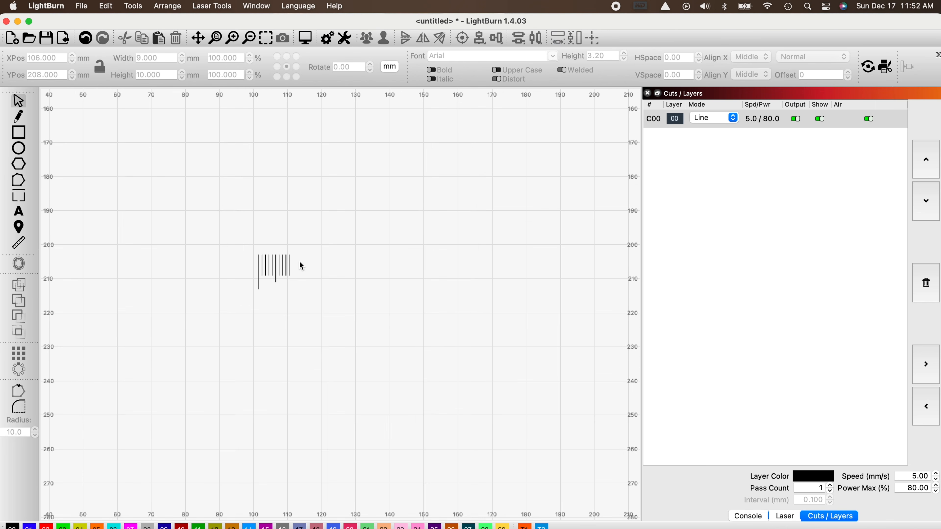
scroll(300, 262, "down", 2)
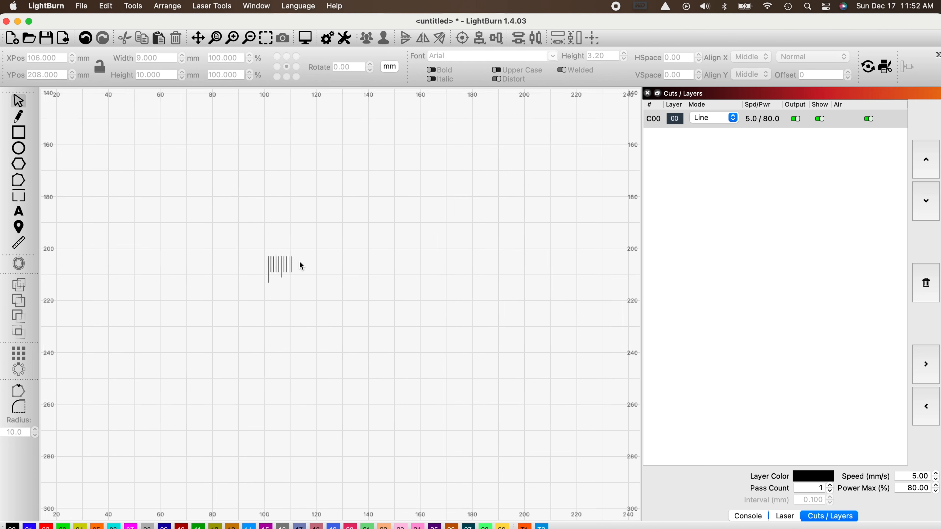
left_click(286, 264)
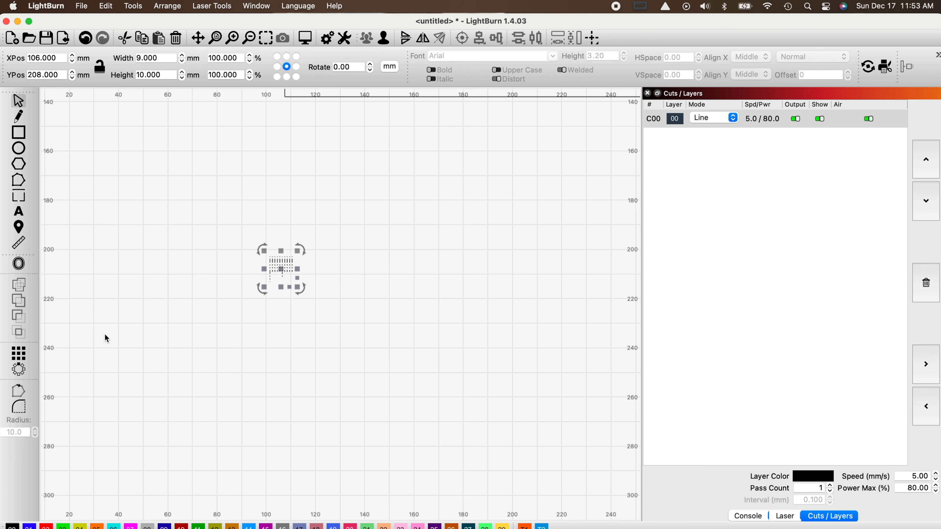
left_click(18, 353)
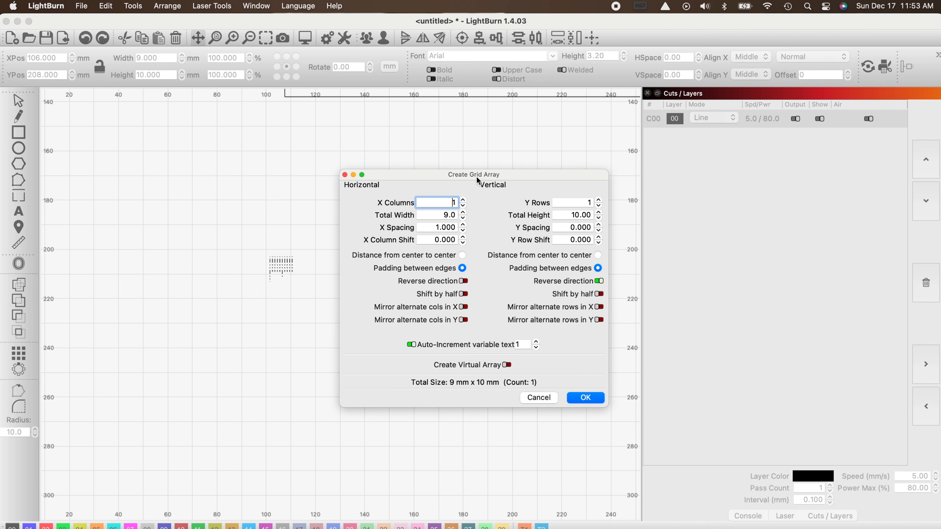
left_click_drag(478, 180, 609, 167)
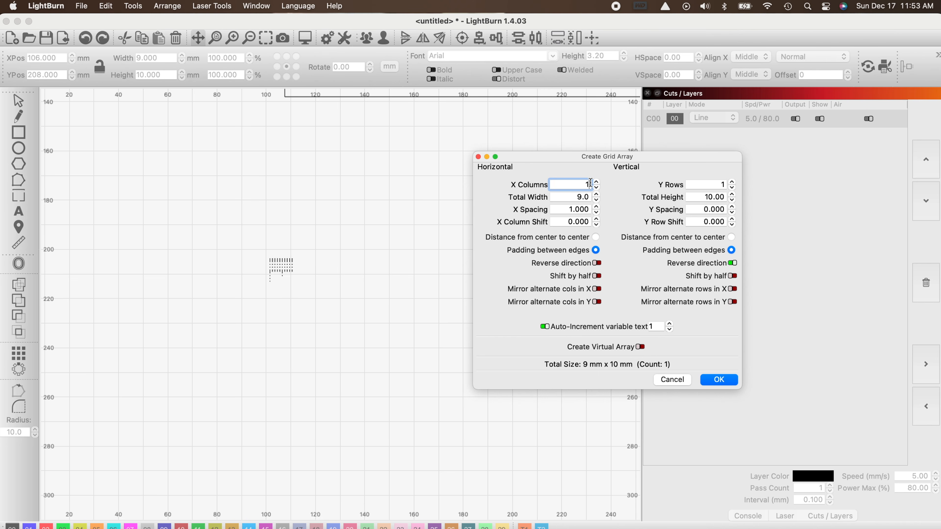
type("5")
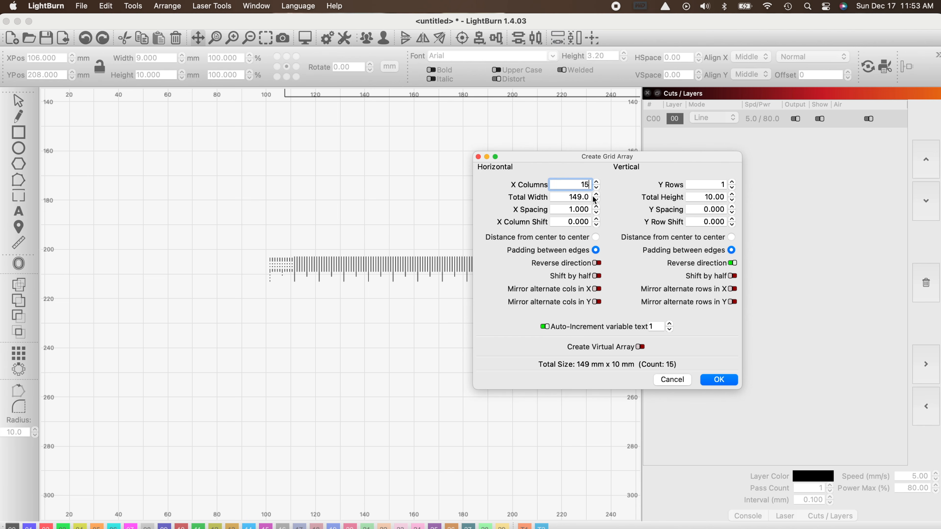
left_click(713, 380)
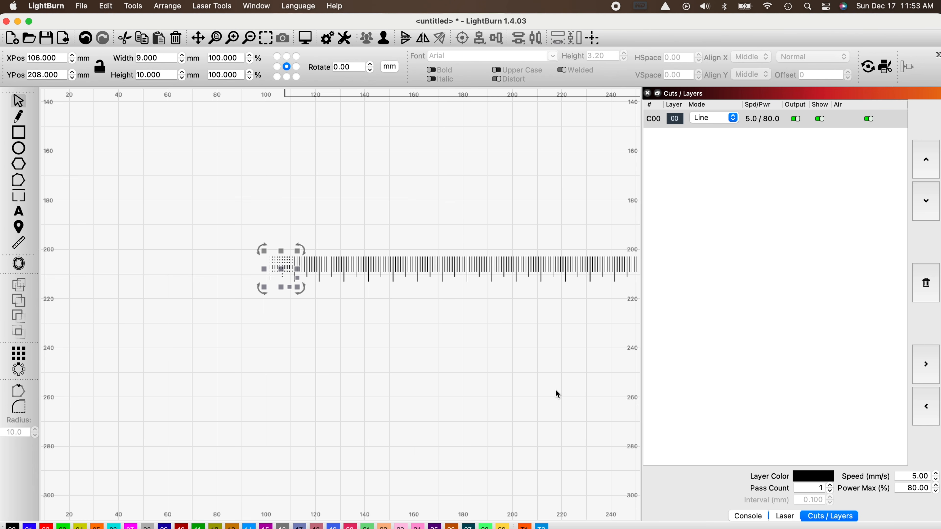
- Group all 15 arrayed centimetre segments into one scale object
scroll(558, 394, "down", 3)
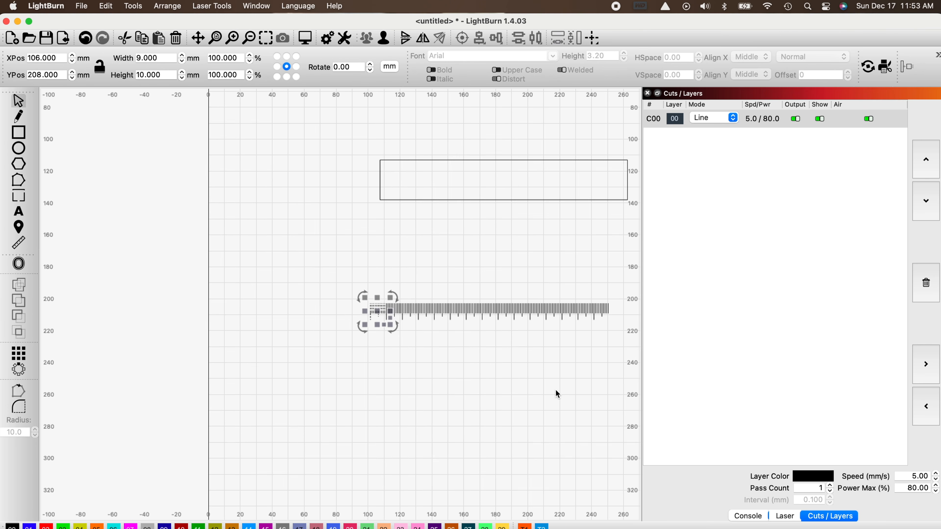
left_click_drag(617, 291, 333, 331)
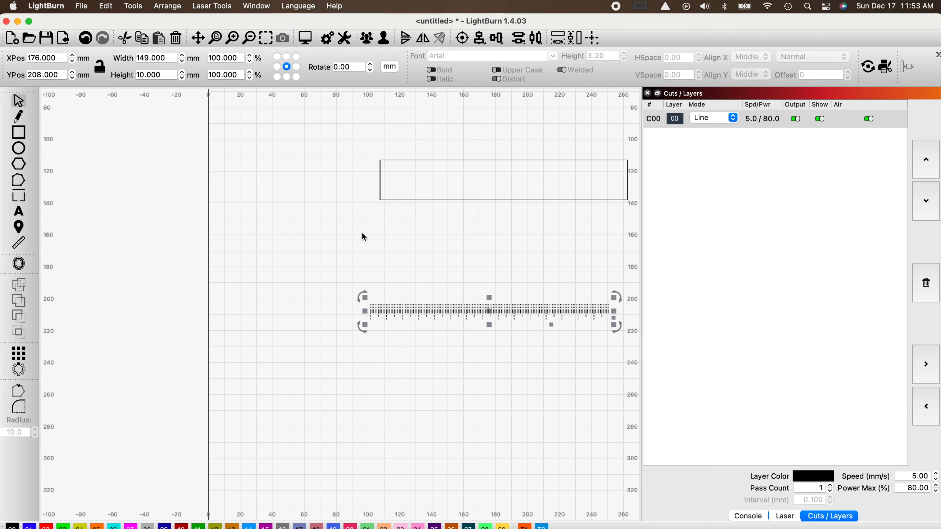
left_click(172, 7)
left_click(175, 23)
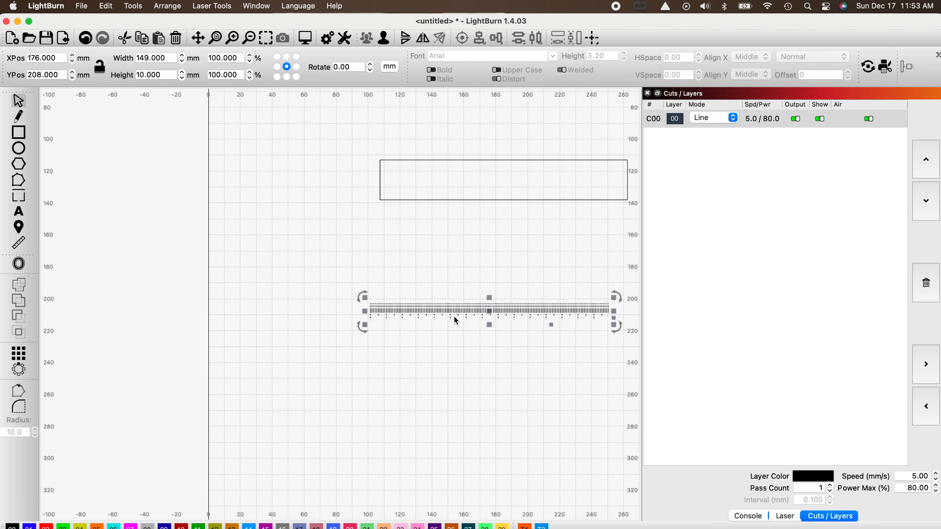
left_click(448, 372)
- Add Arial text labels 0 through 15 with a 3.20 height beneath the centimetre marks of the scale
scroll(603, 343, "up", 5)
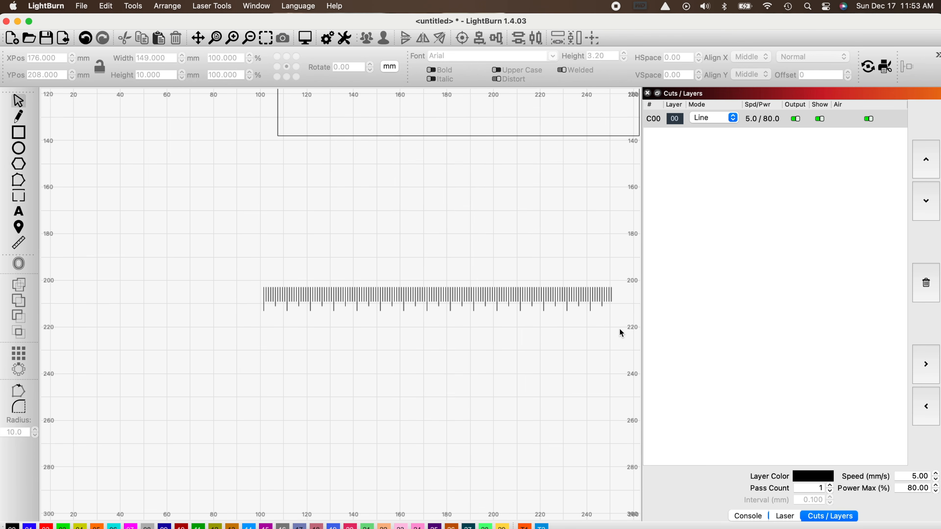
scroll(620, 329, "up", 4)
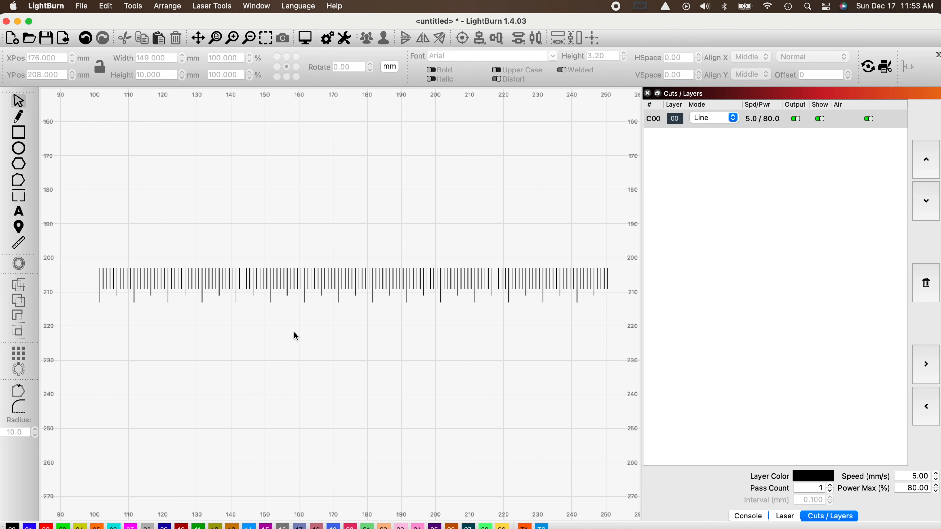
left_click(19, 213)
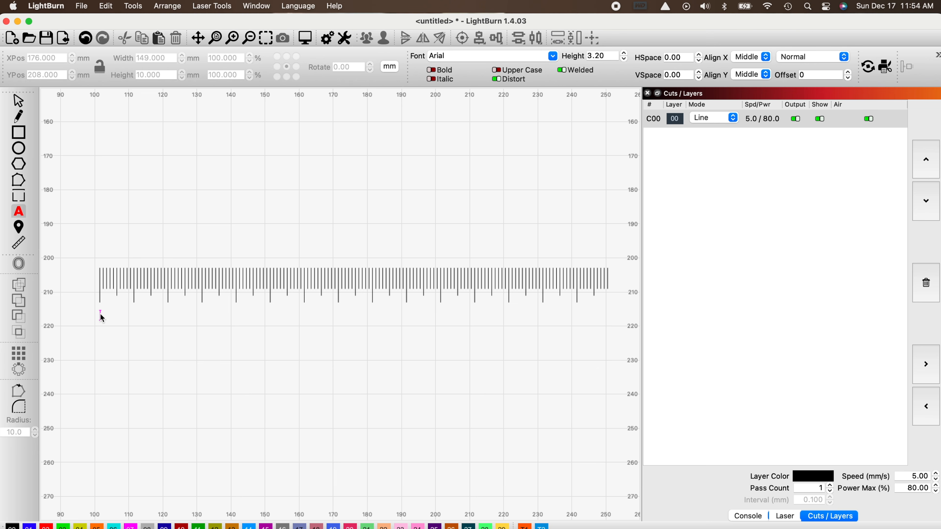
type("0")
left_click(133, 311)
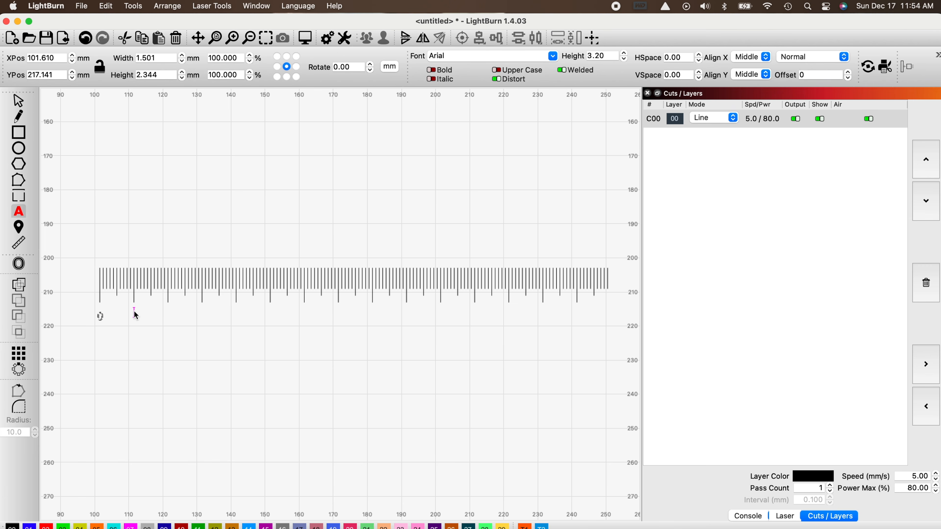
left_click(166, 307)
type("2")
left_click(203, 313)
type("3")
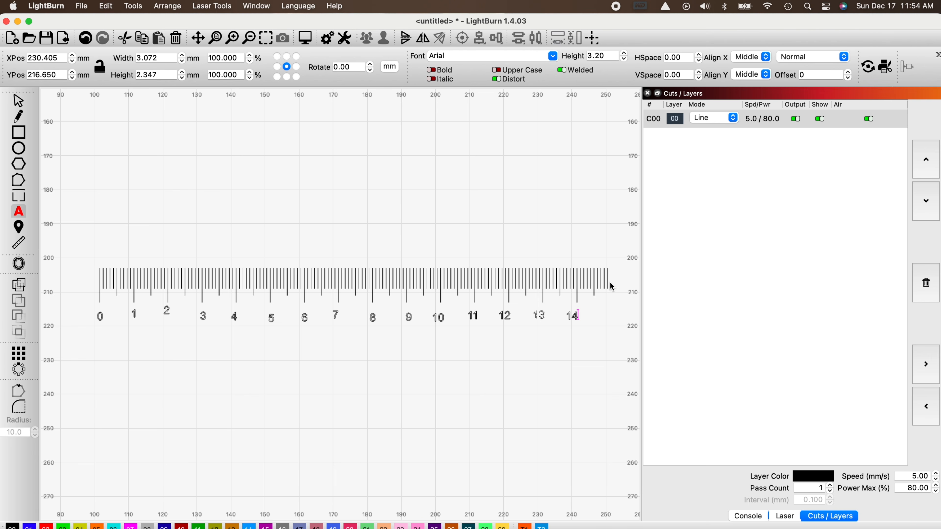
left_click(583, 346)
scroll(448, 403, "down", 2)
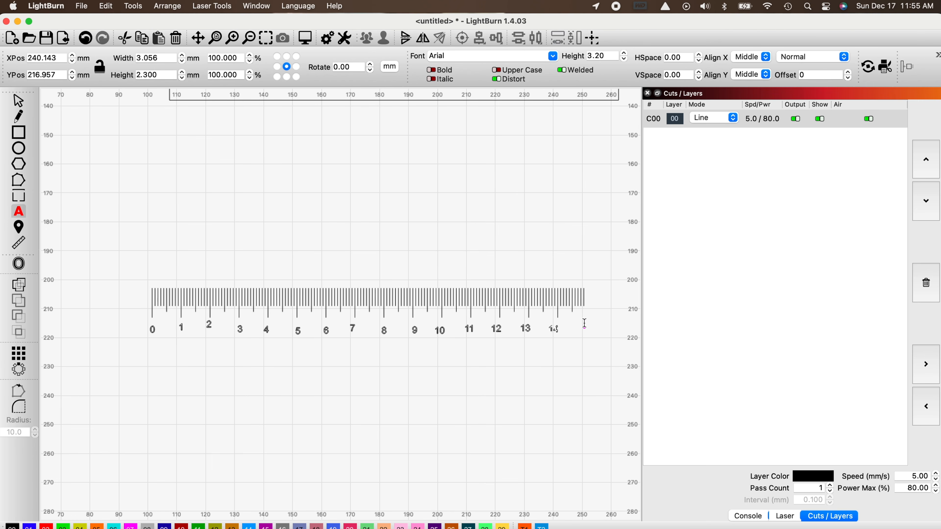
type("15")
left_click(19, 100)
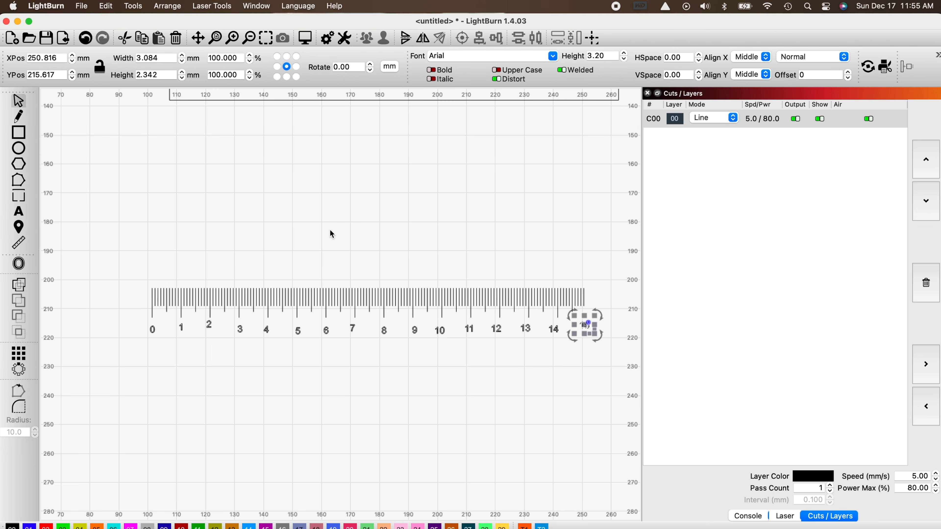
- Duplicate the grouped scale horizontally with a two-column, single-row grid array and 1 mm padding between edges
left_click(465, 287)
left_click(472, 292)
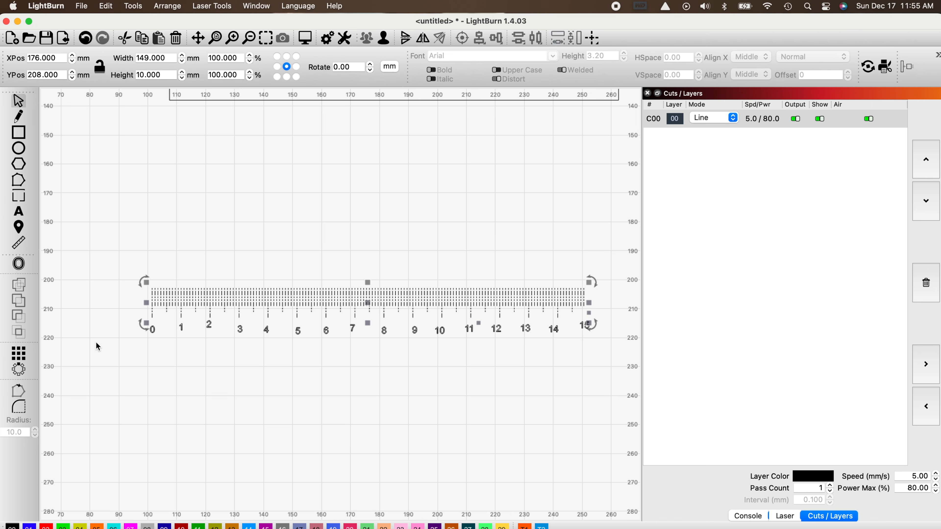
left_click(18, 354)
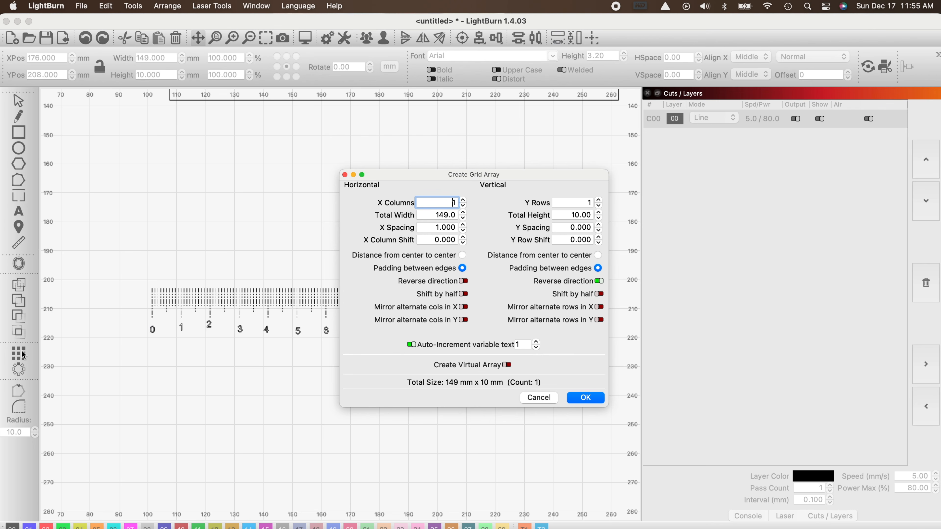
left_click(463, 199)
left_click(586, 397)
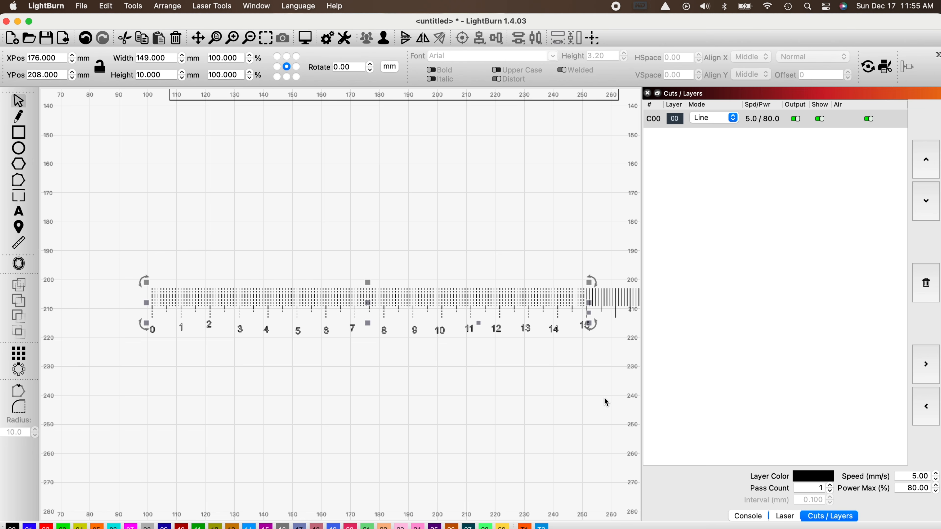
scroll(604, 397, "down", 2)
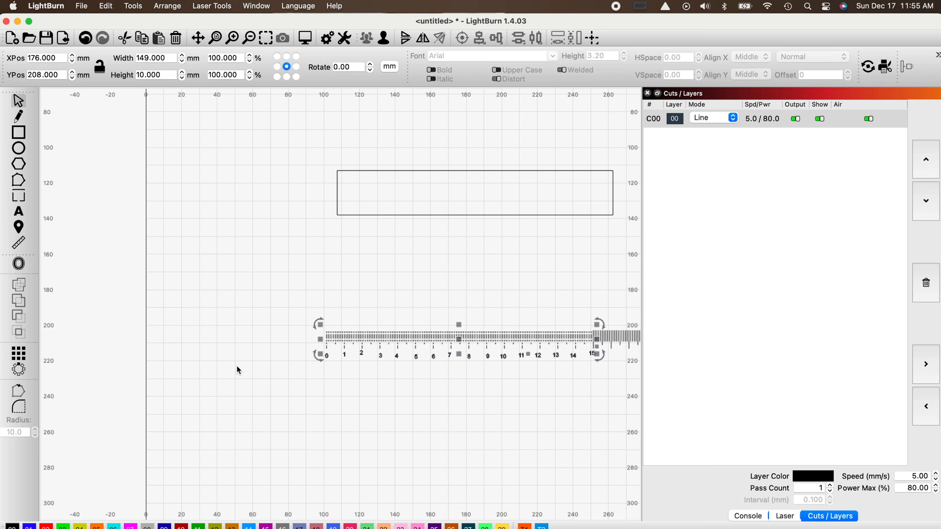
scroll(238, 366, "down", 3)
scroll(237, 366, "down", 2)
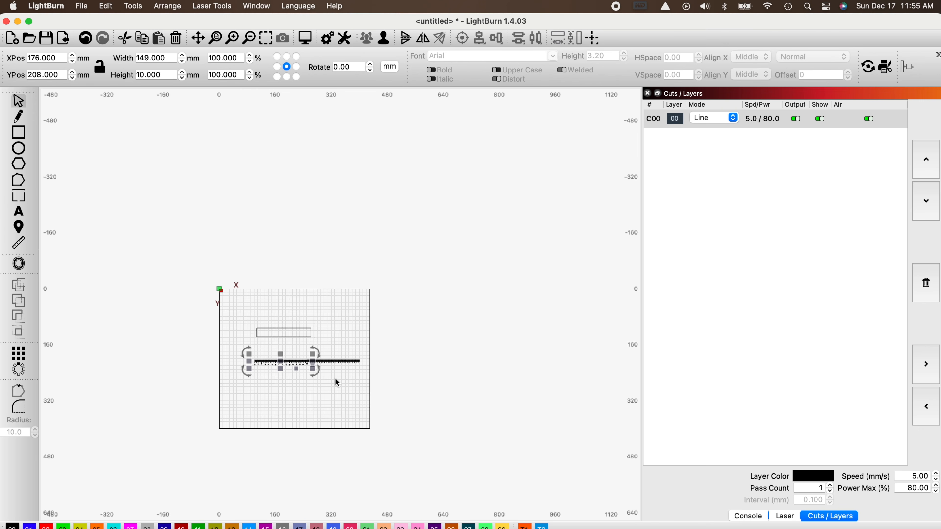
scroll(335, 378, "up", 5)
scroll(335, 378, "up", 2)
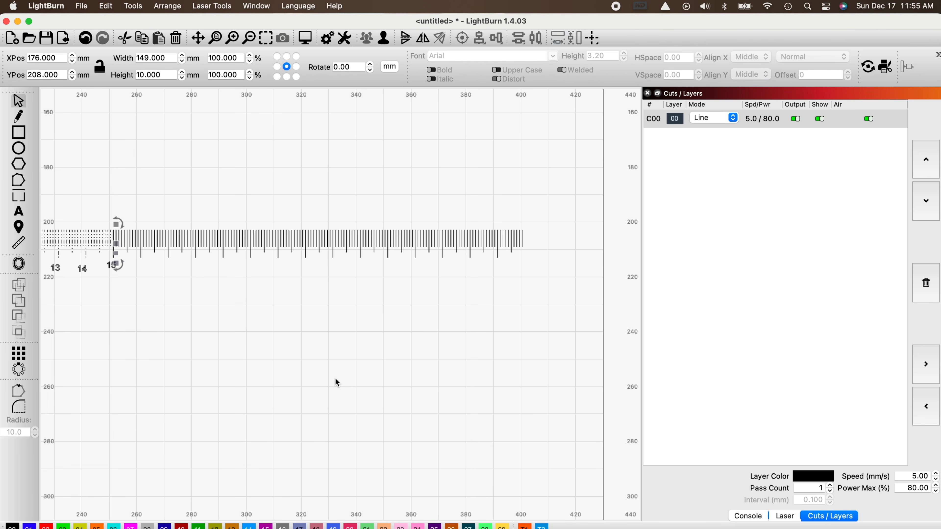
- Ungroup the duplicated scale and its first centimetre segment so the line at the 15 label is separate
left_click(360, 350)
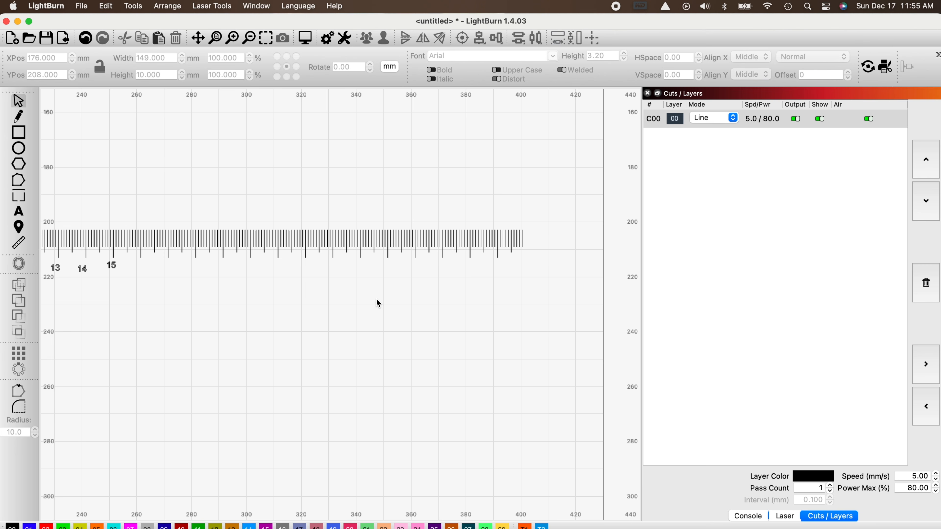
left_click(383, 234)
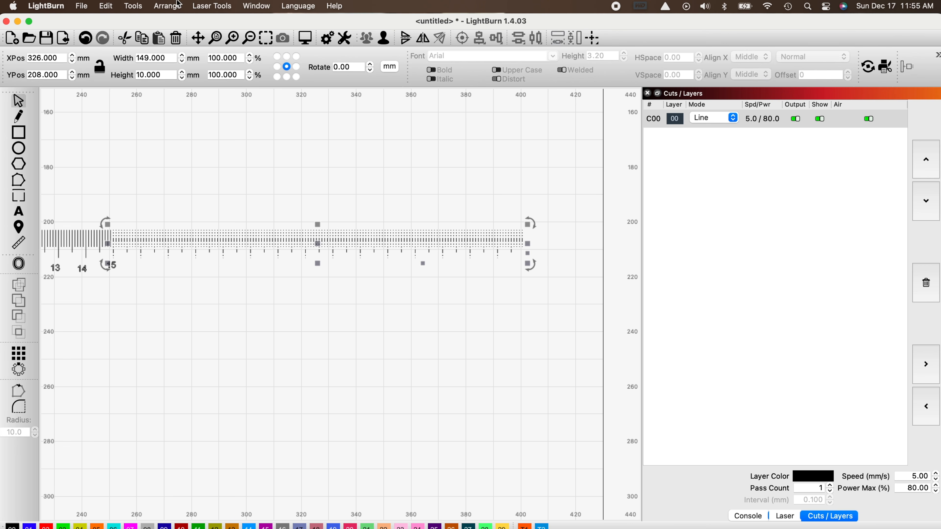
left_click(172, 7)
left_click(178, 33)
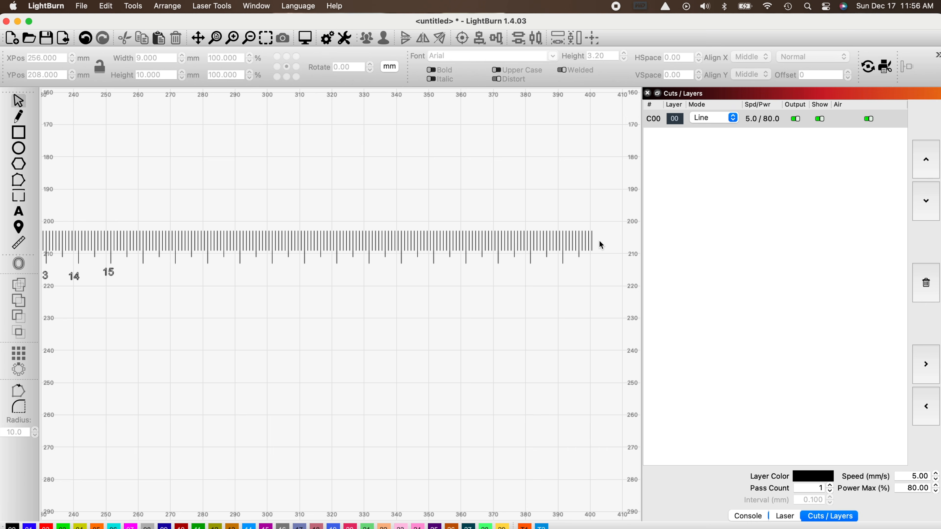
- Delete all lines of the duplicated scale except the first one above the 15 label
left_click_drag(575, 245, 116, 248)
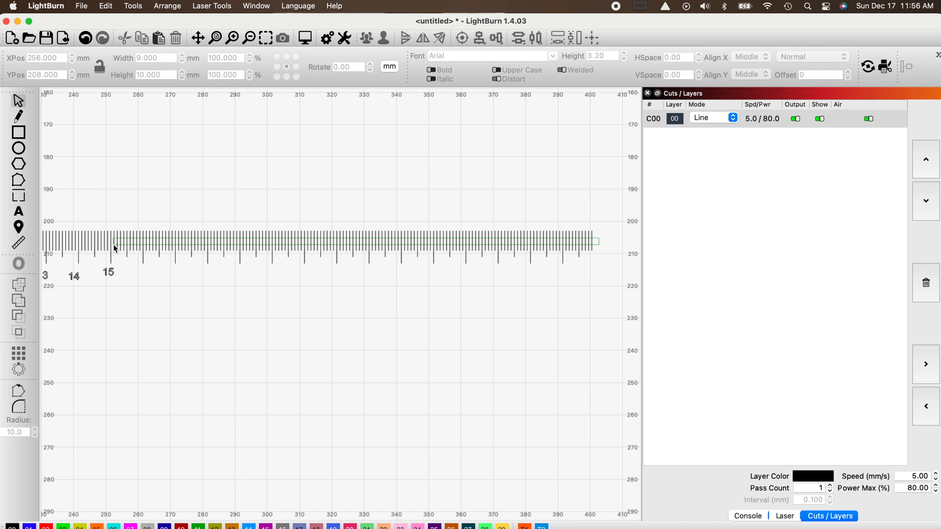
left_click_drag(115, 253, 114, 253)
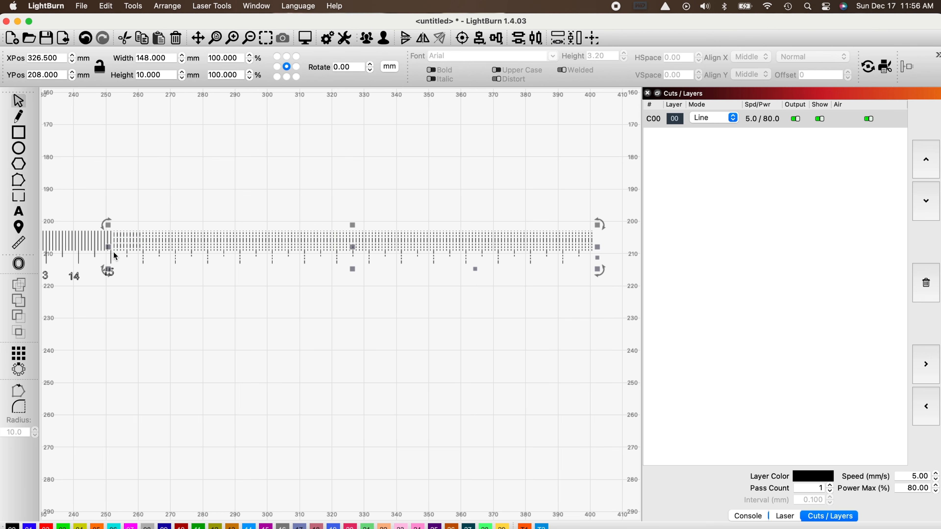
key("Delete")
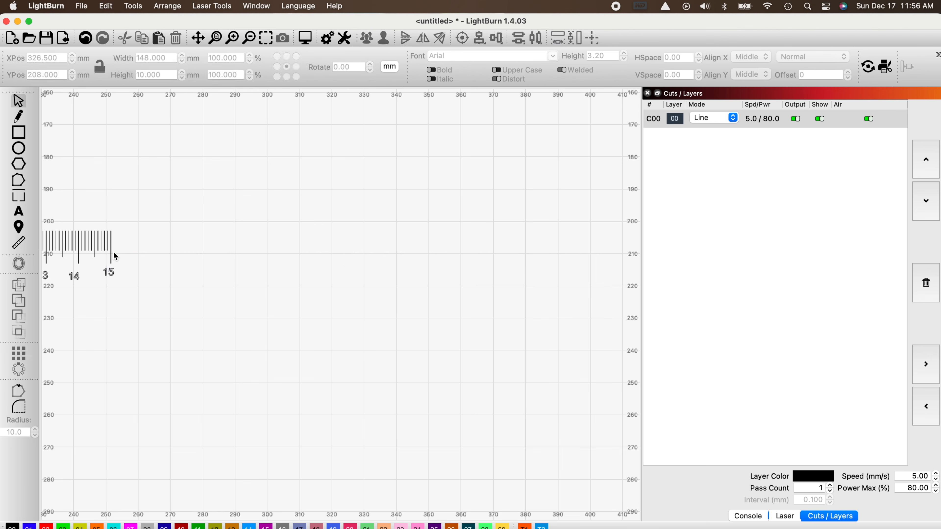
- Align the number labels 0 through 15 by their bottom edges
scroll(493, 337, "down", 5)
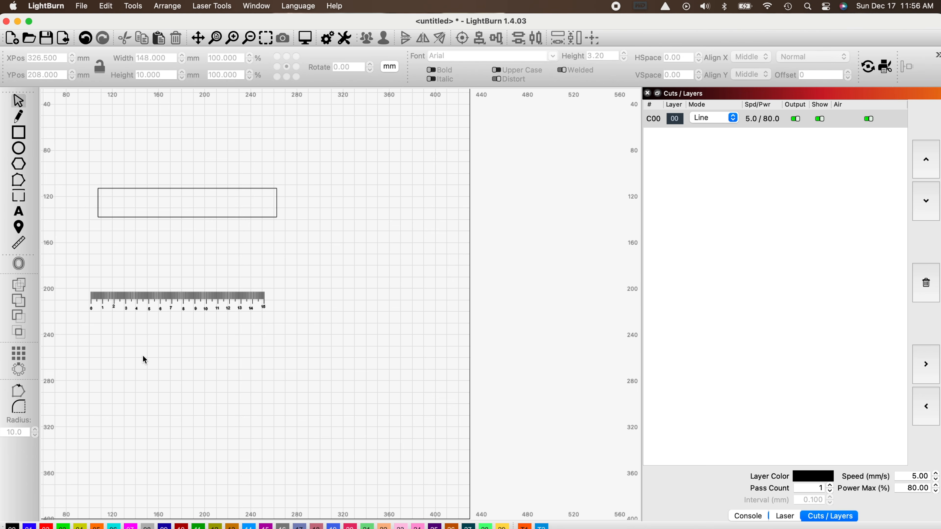
scroll(142, 355, "up", 2)
scroll(67, 321, "up", 4)
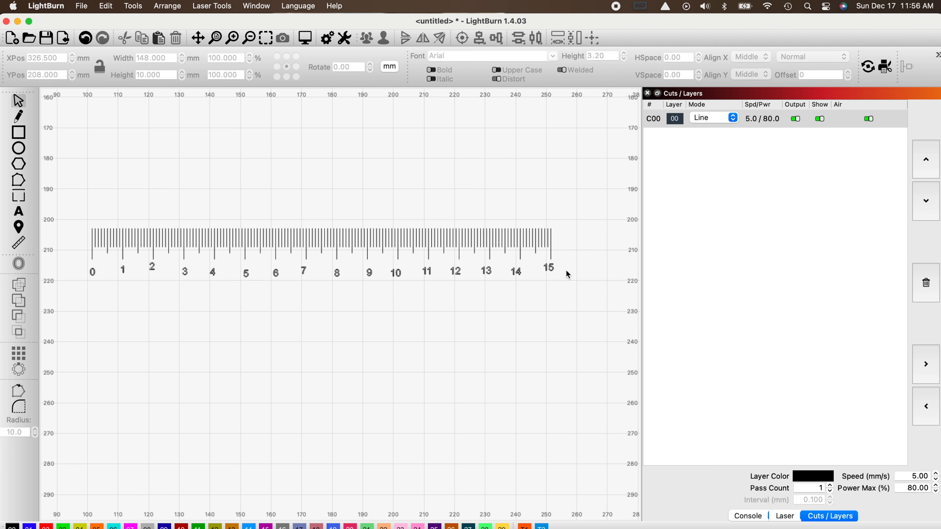
left_click_drag(567, 264, 69, 280)
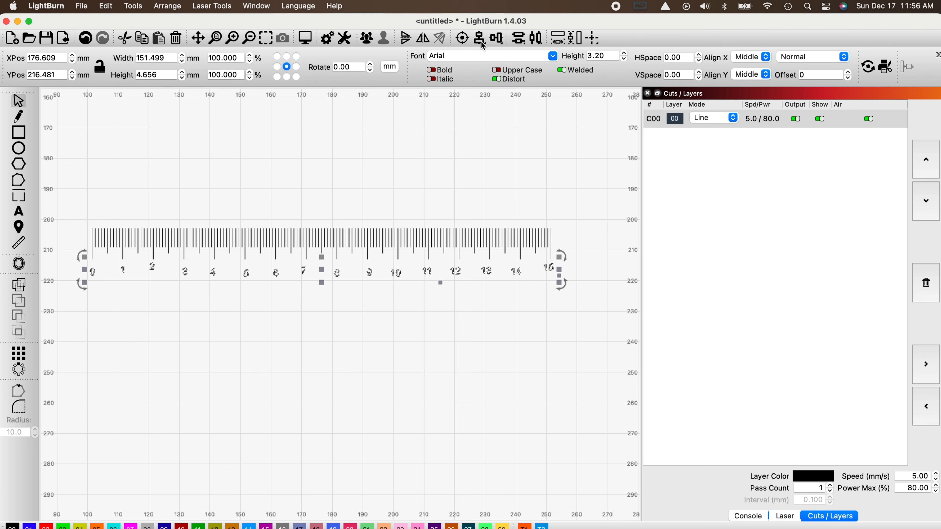
left_click(497, 37)
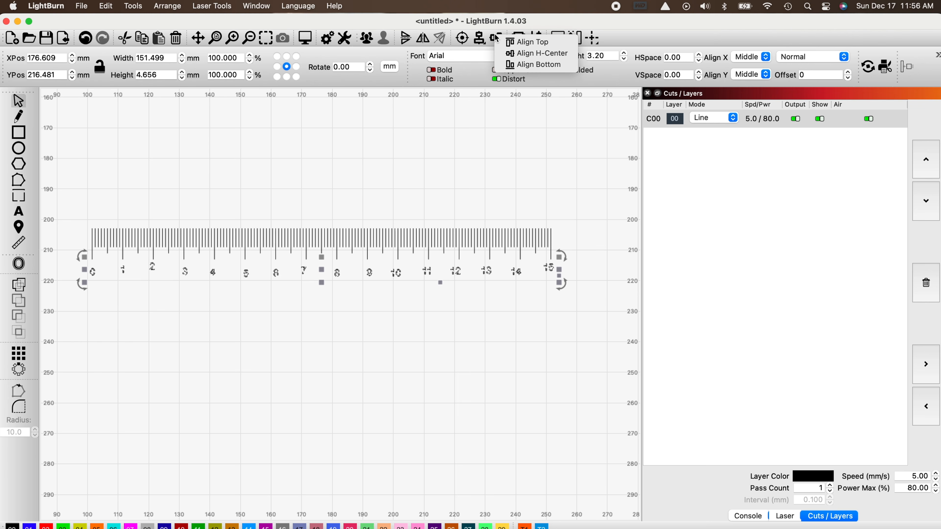
left_click(534, 69)
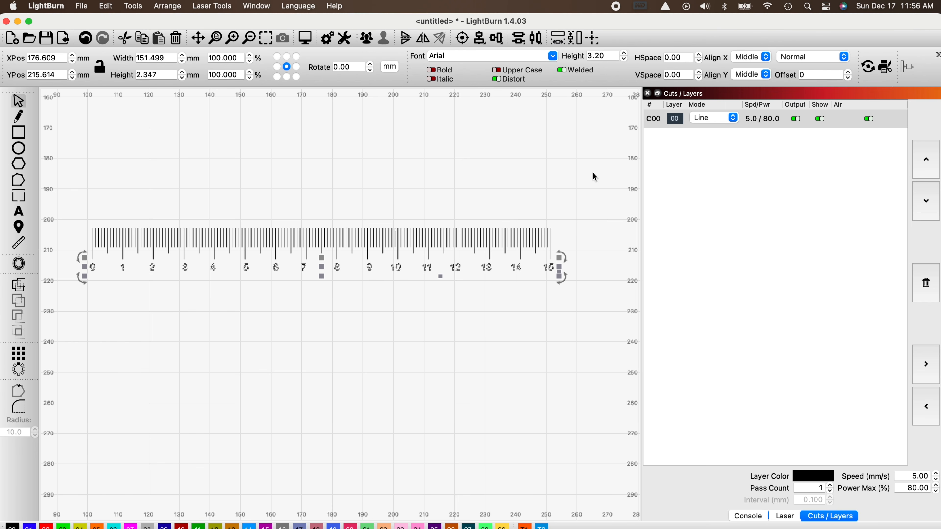
left_click(511, 351)
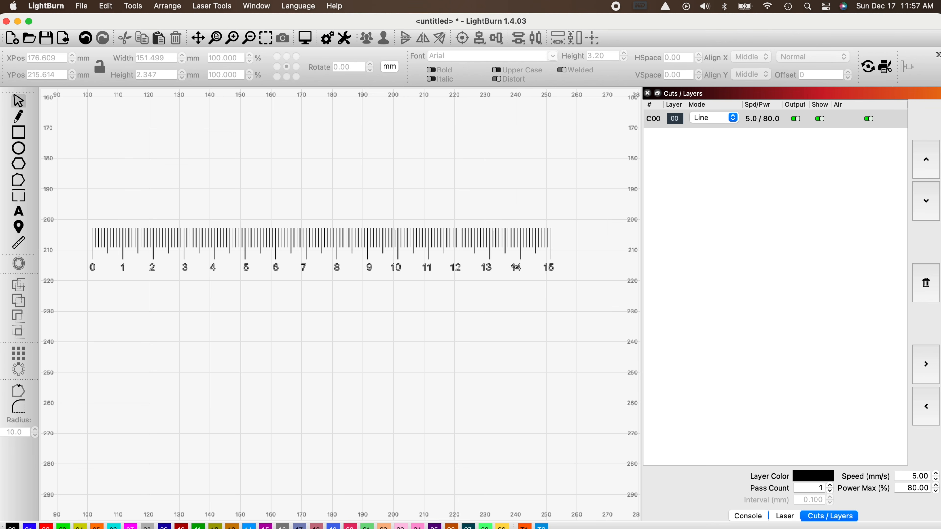
- Move the 14 label beneath its centimetre line, to about X 241, Y 216 mm
left_click(516, 267)
left_click_drag(515, 267, 522, 272)
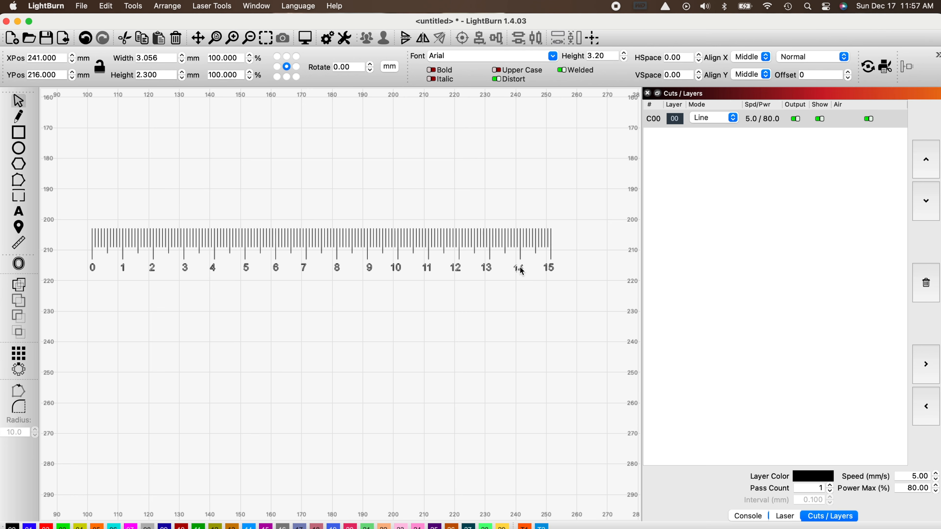
left_click_drag(523, 271, 520, 268)
scroll(520, 268, "up", 5)
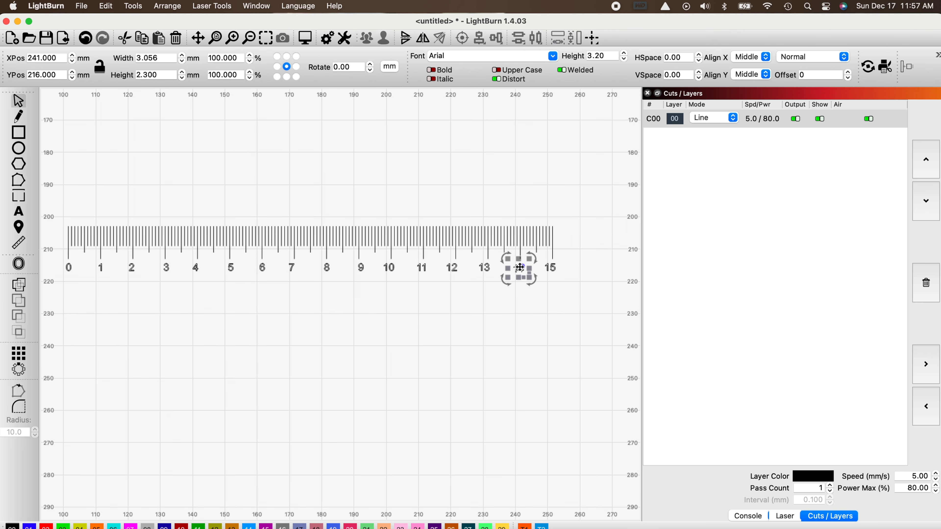
left_click(516, 359)
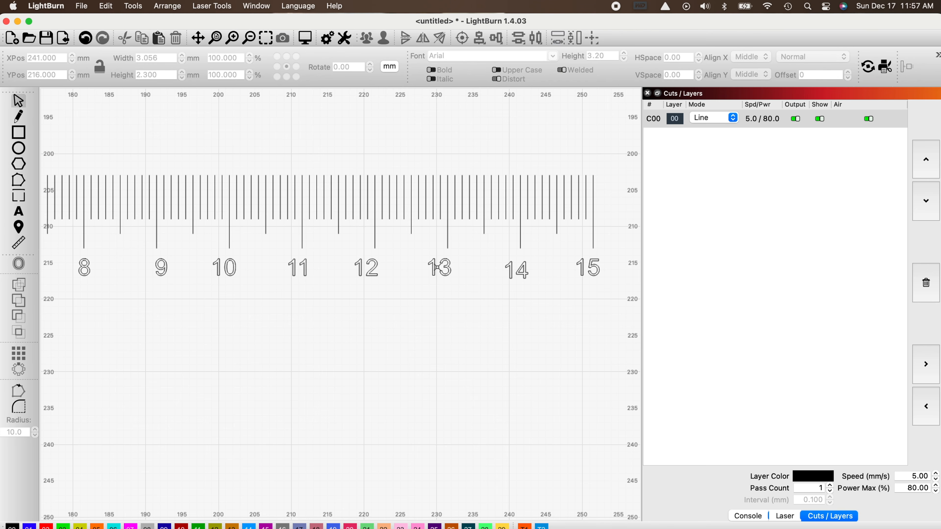
- Move the labels 13, 12, 11, 10 and 9 so each sits centred beneath its centimetre line
left_click_drag(442, 273, 455, 273)
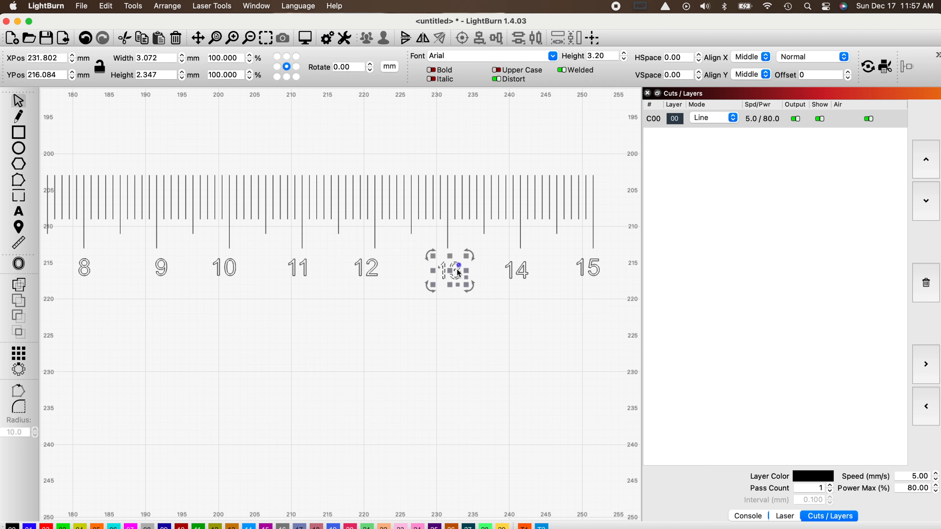
left_click_drag(369, 275, 377, 276)
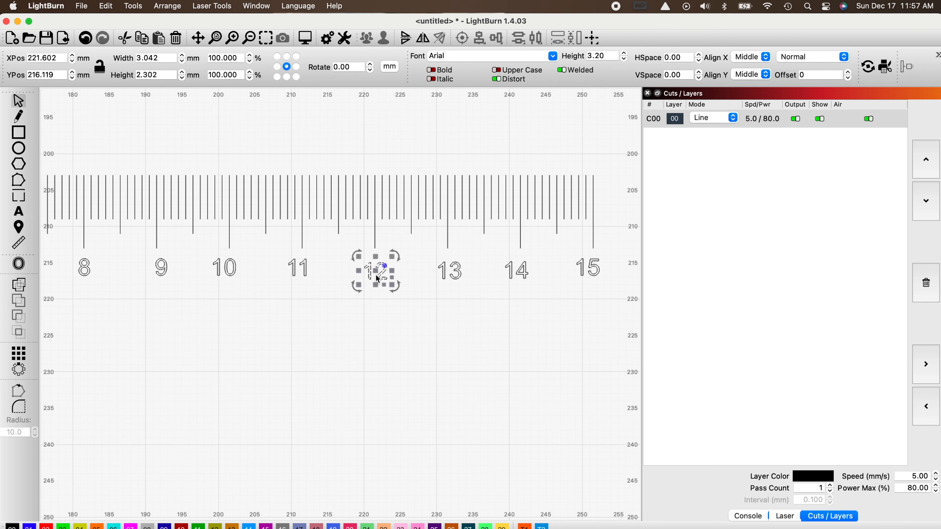
left_click_drag(303, 272, 300, 269)
left_click_drag(225, 268, 232, 265)
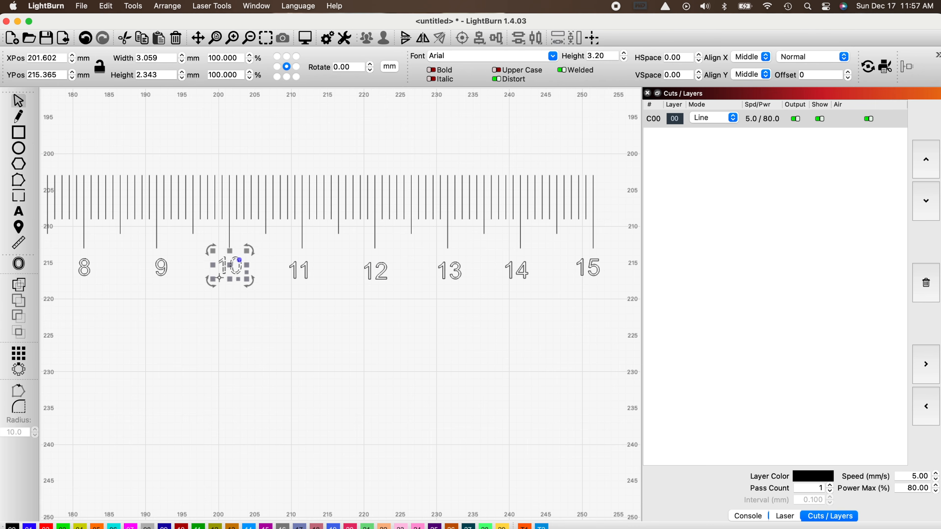
left_click_drag(166, 274, 159, 270)
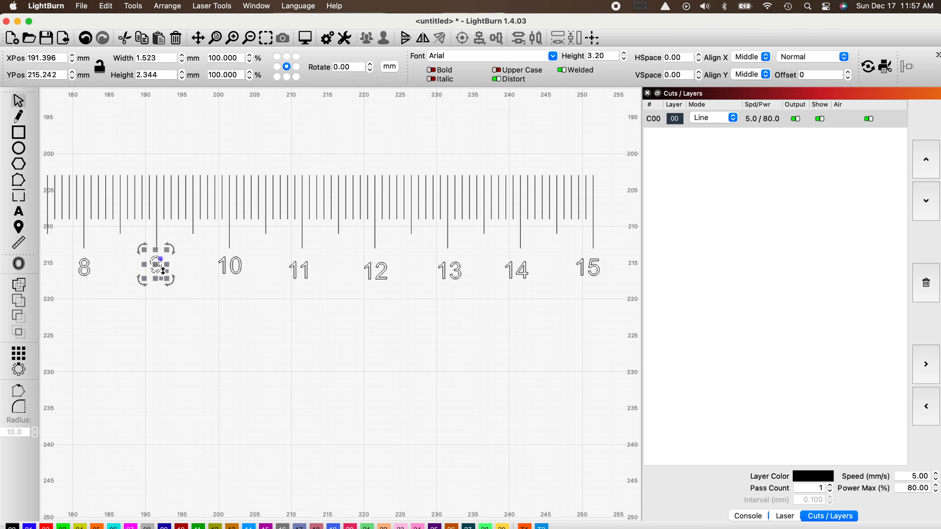
- Align all the number labels from 0 to 15 by their bottom edges
scroll(150, 304, "down", 2)
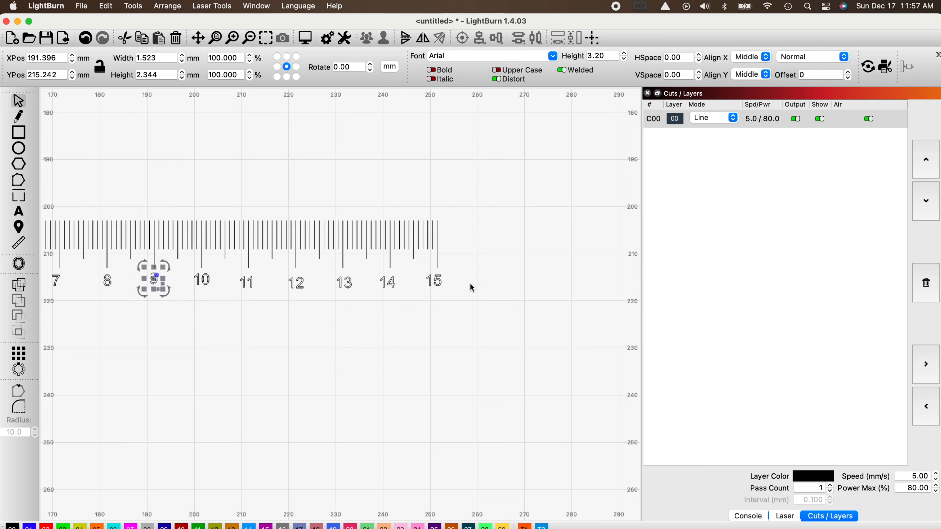
scroll(470, 283, "down", 1)
scroll(469, 283, "down", 3)
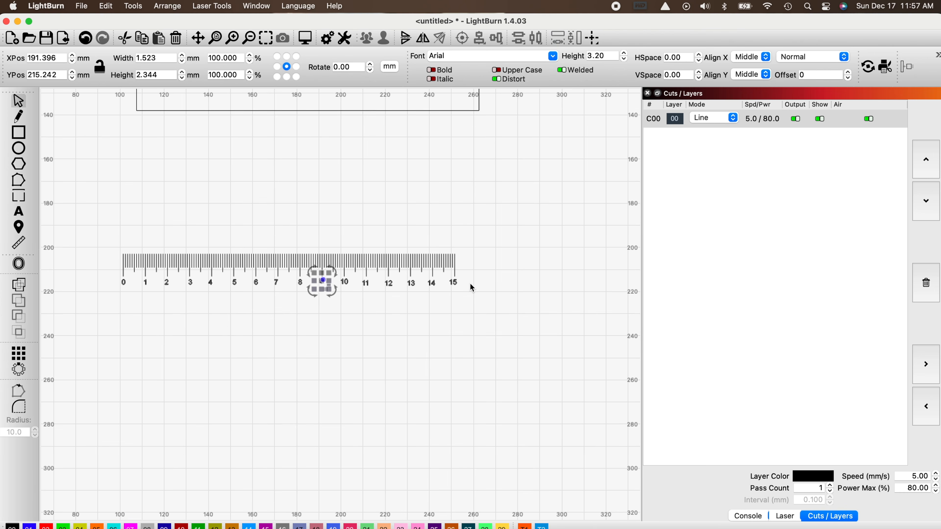
scroll(220, 320, "up", 3)
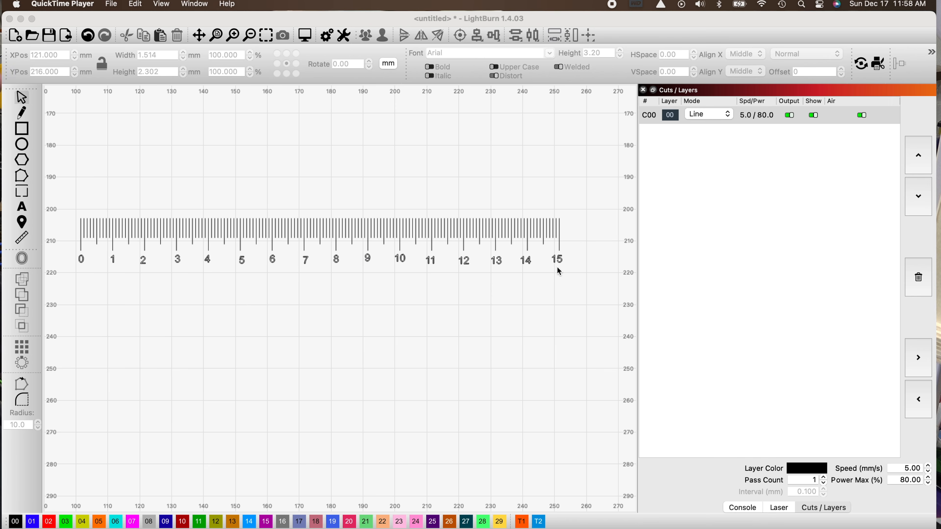
left_click(576, 263)
left_click_drag(574, 257, 68, 266)
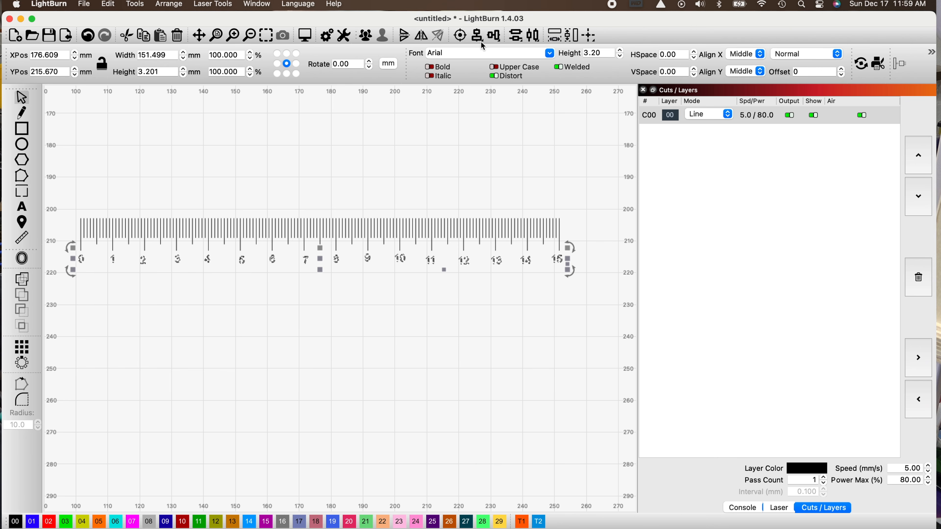
left_click(493, 37)
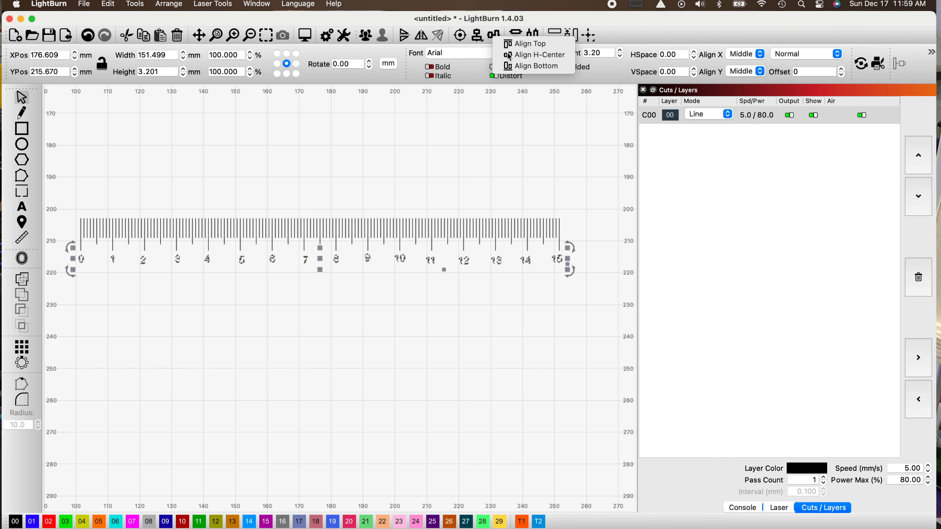
left_click(534, 65)
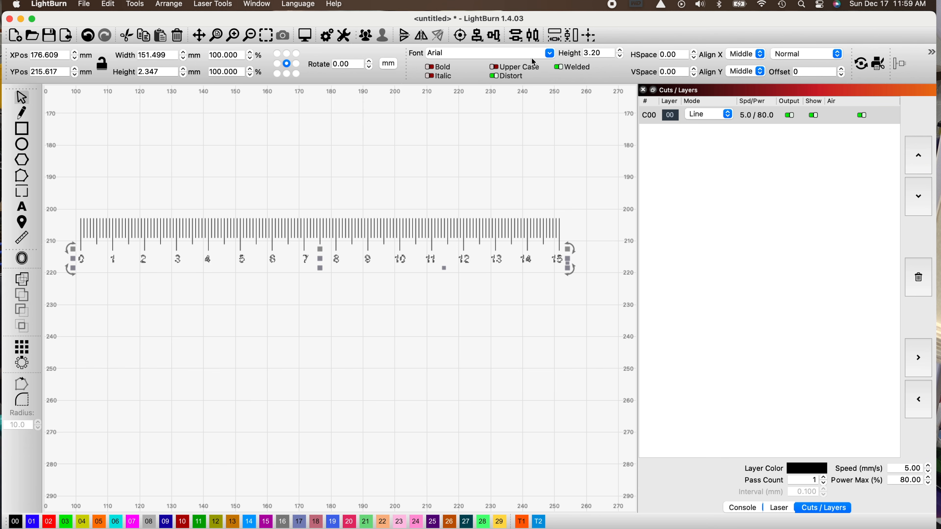
left_click(463, 326)
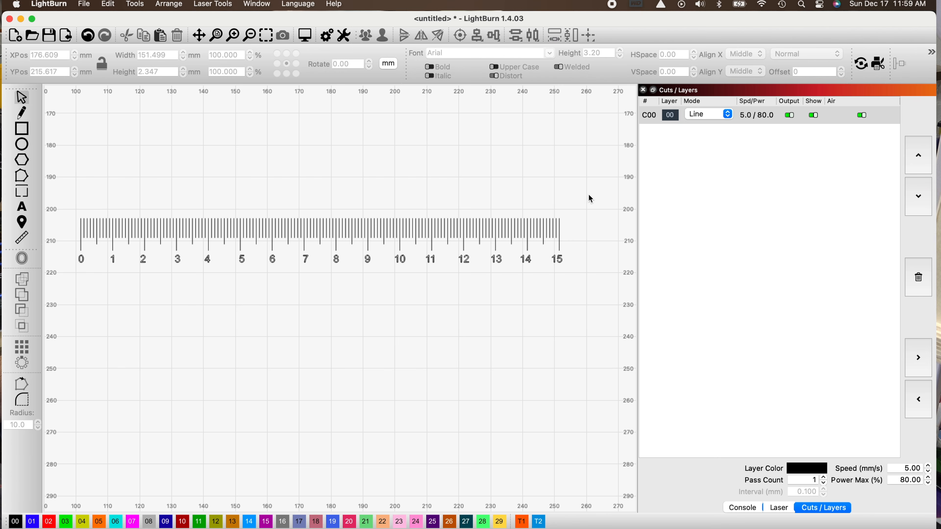
- Group the ruler's scale lines together with the number labels 0 to 15
left_click_drag(574, 303, 69, 326)
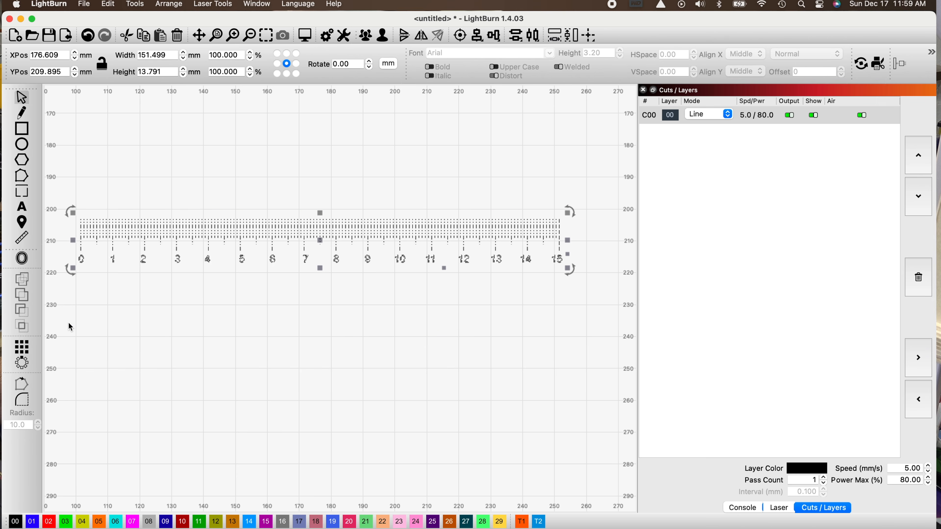
left_click(166, 4)
left_click(174, 20)
left_click(228, 299)
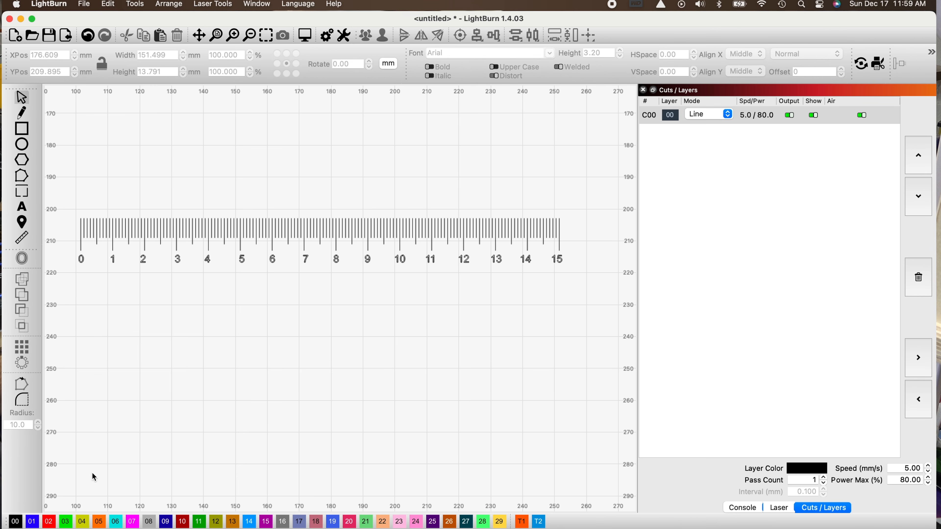
- Assign the grouped scale and number labels to the blue layer 01
left_click(36, 522)
left_click(249, 226)
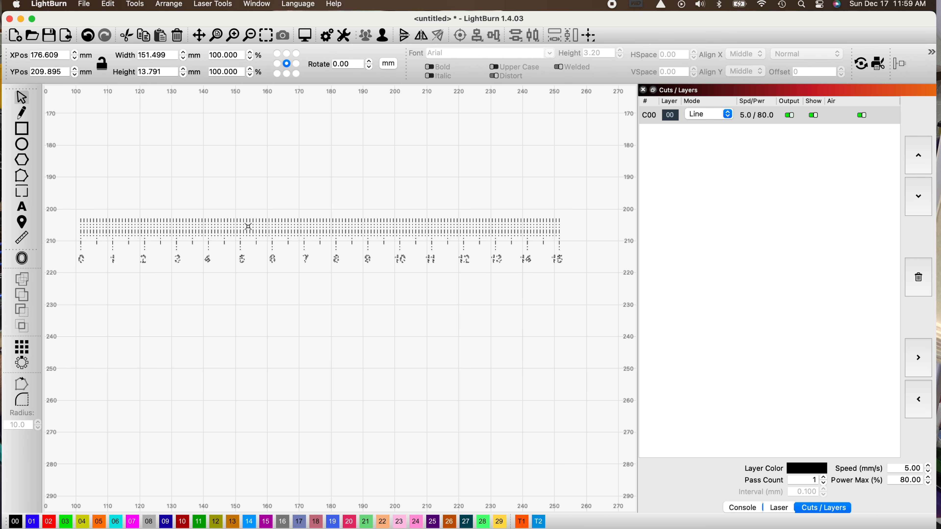
left_click(32, 521)
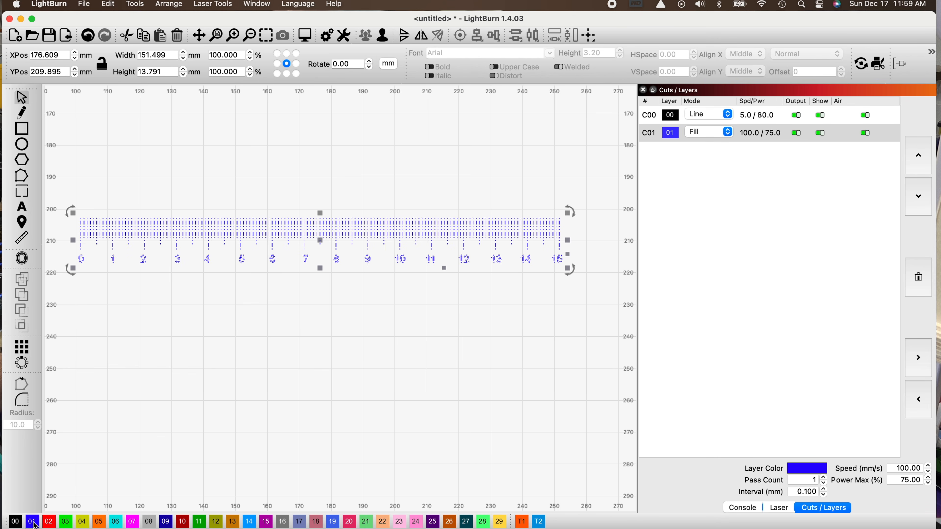
- Set the blue layer C01's speed to 120 mm/sec and its maximum power to 65%
double_click(752, 135)
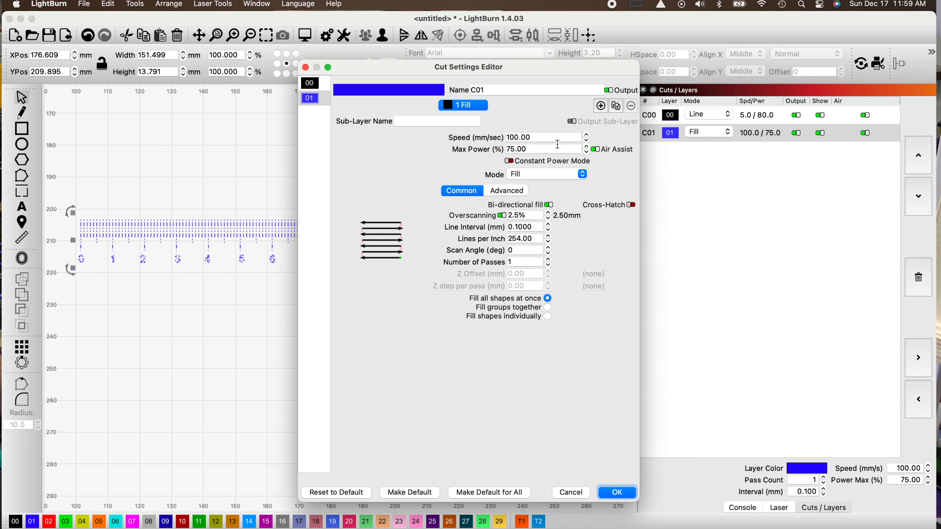
left_click(588, 138)
left_click(588, 139)
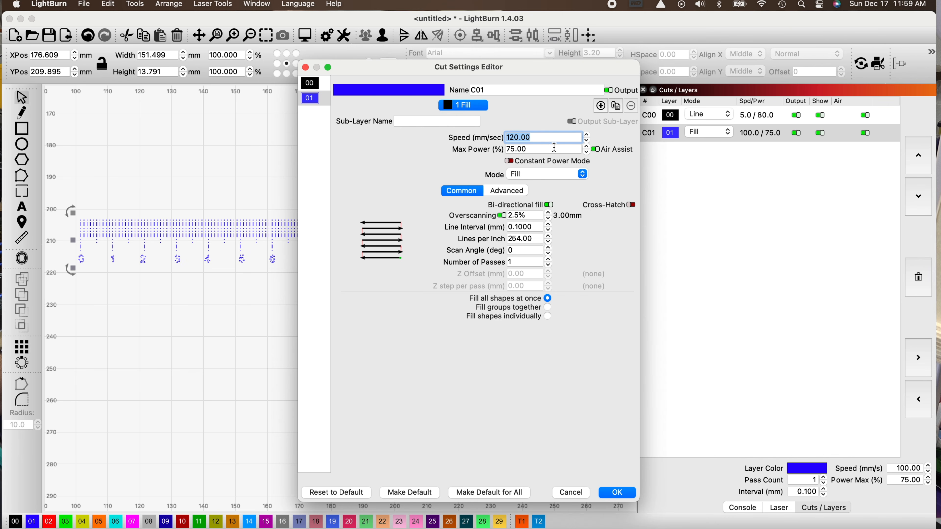
left_click(586, 152)
left_click(586, 152)
left_click(586, 152)
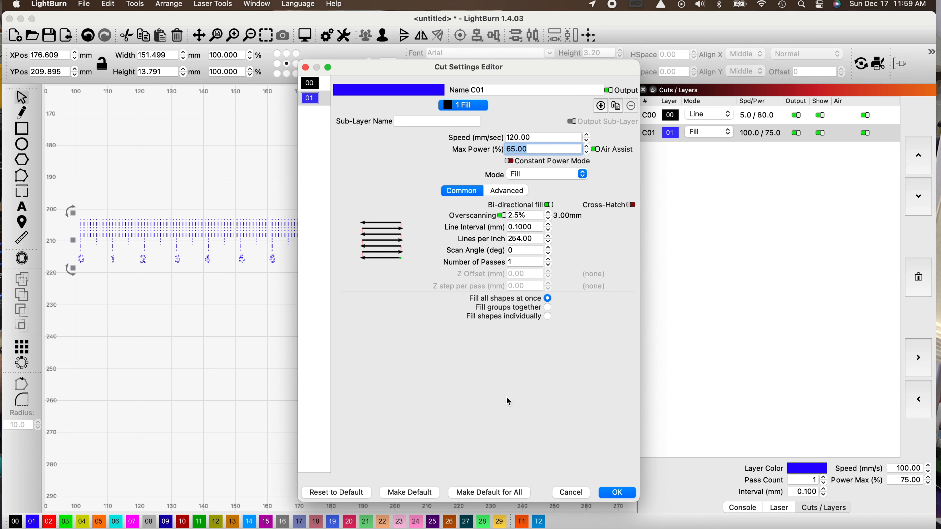
left_click(615, 493)
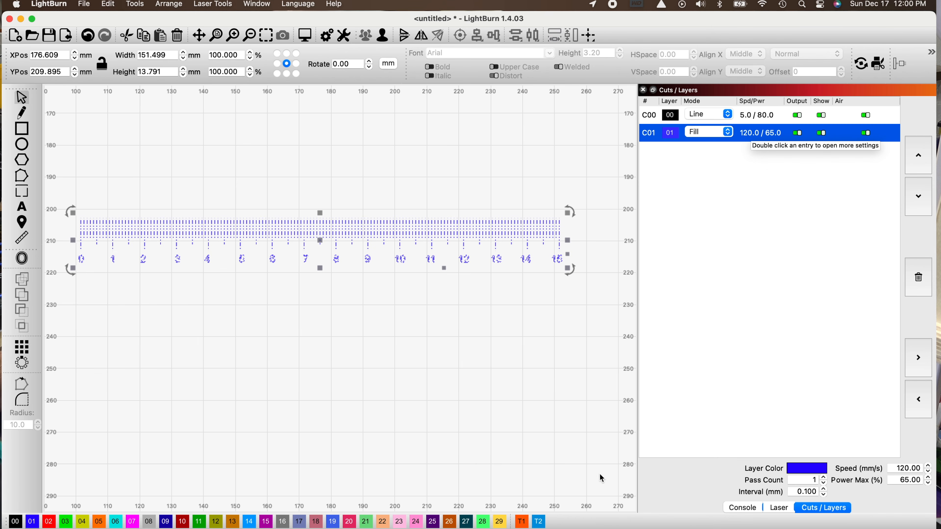
left_click(548, 325)
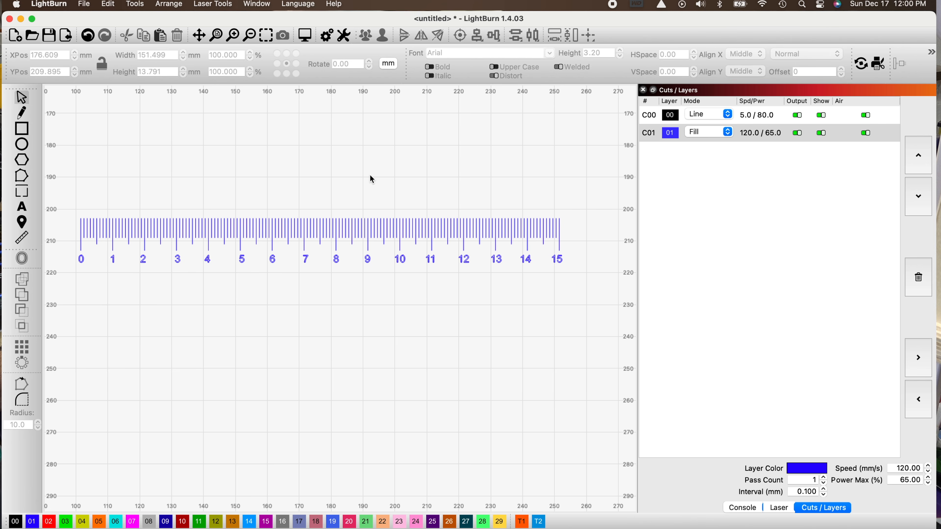
- Preview the laser job, continuing without the unclosed fill shapes, and close the preview
left_click(305, 36)
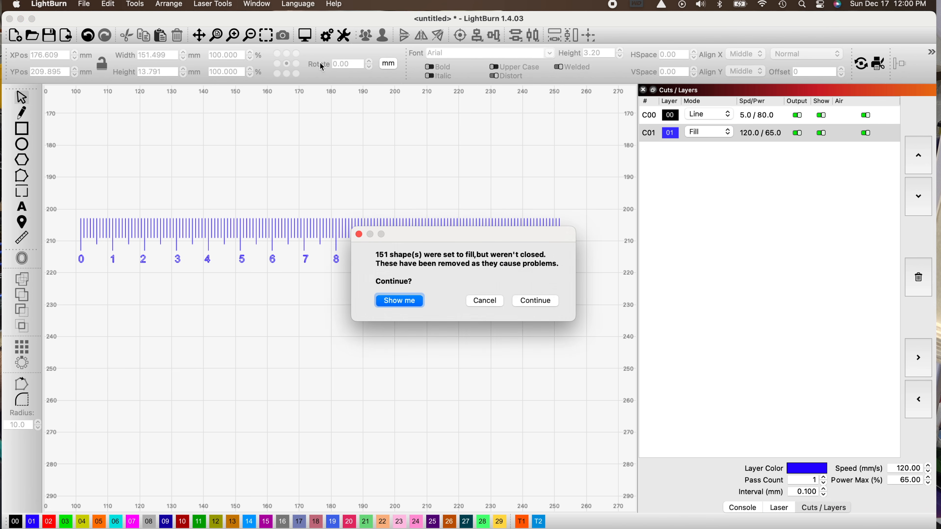
left_click(525, 301)
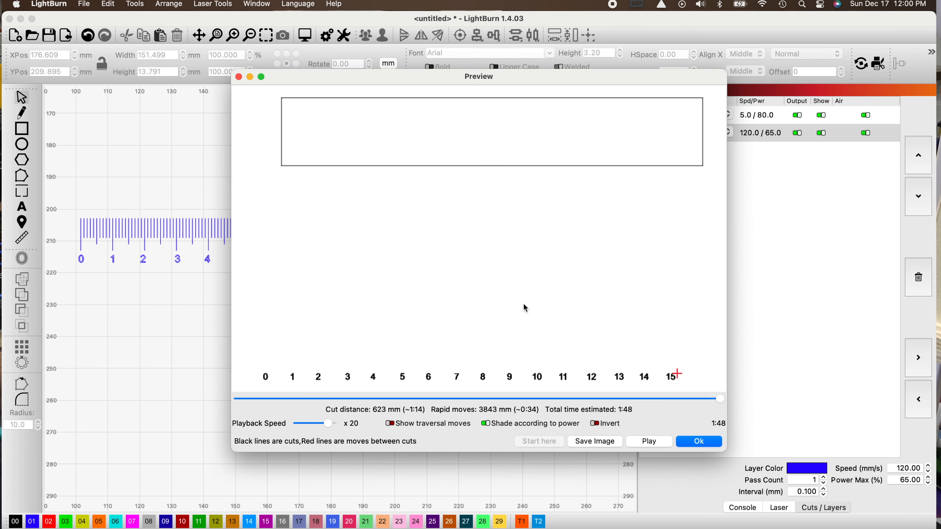
scroll(492, 331, "up", 1)
scroll(492, 332, "down", 3)
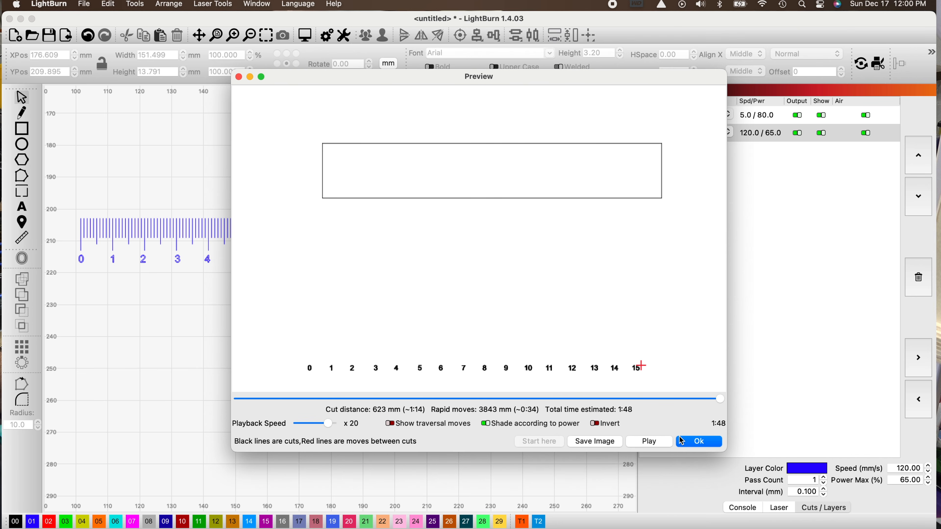
left_click(681, 441)
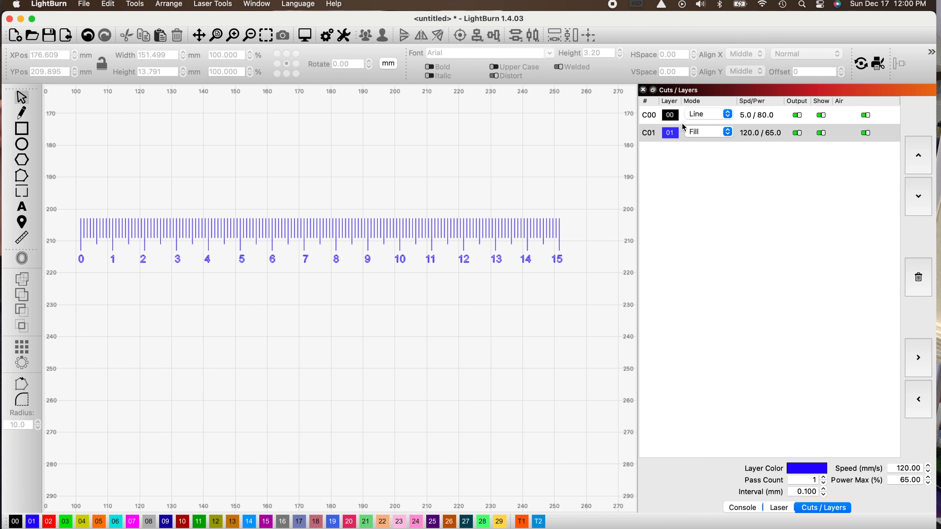
- Change the mode of the blue layer C01 to Line
scroll(539, 323, "up", 5)
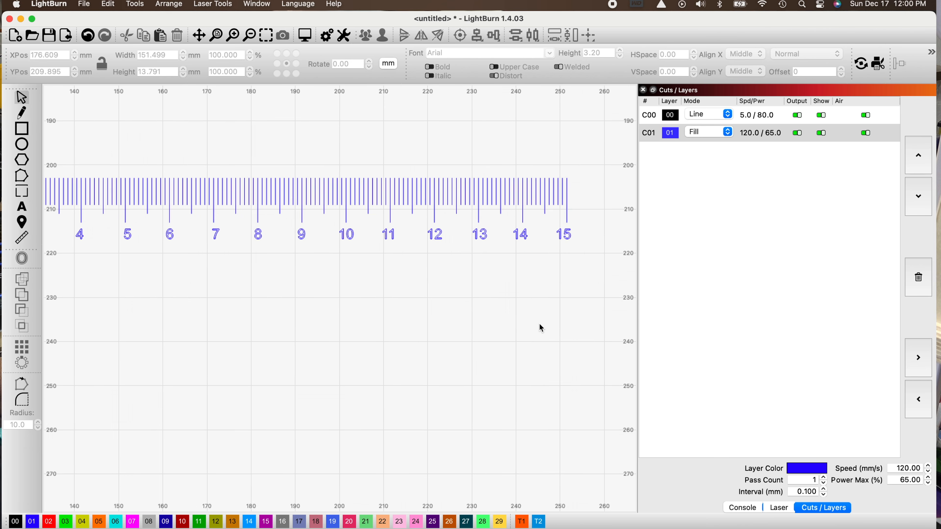
scroll(539, 324, "down", 8)
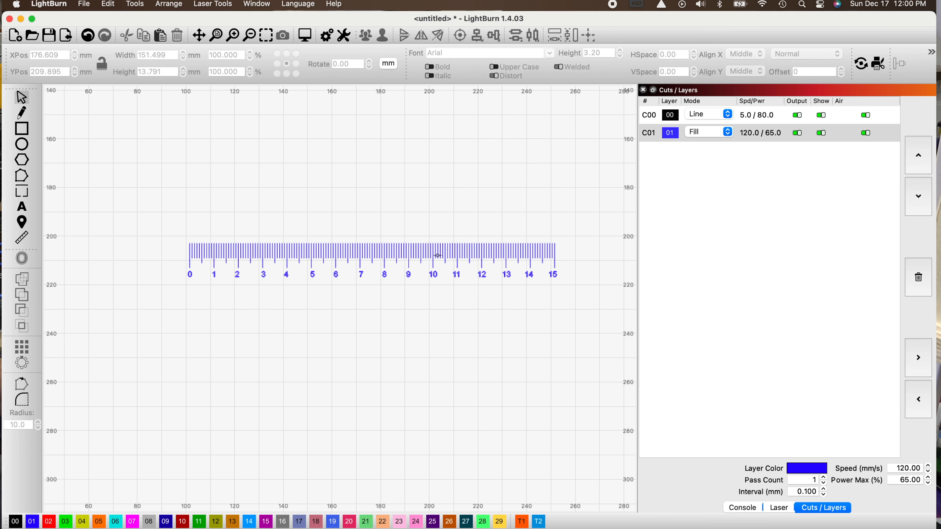
left_click(728, 136)
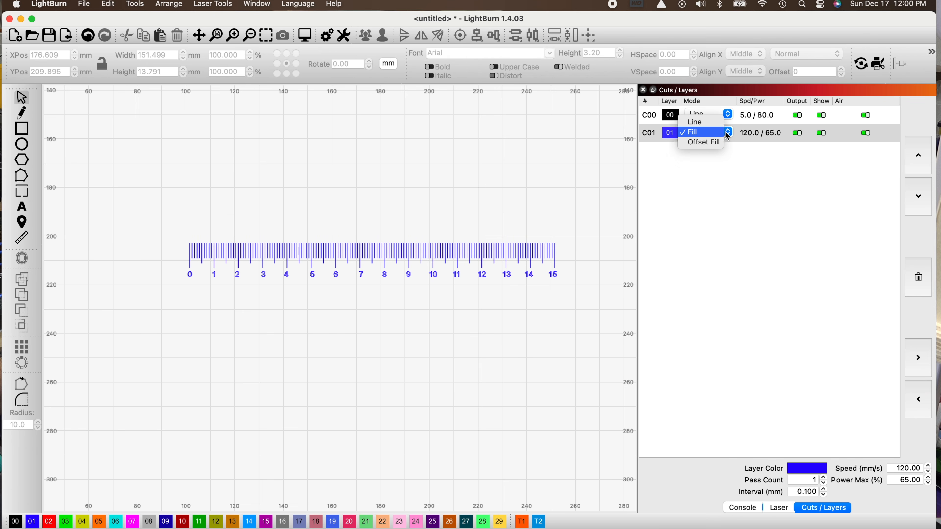
left_click(707, 126)
left_click(590, 179)
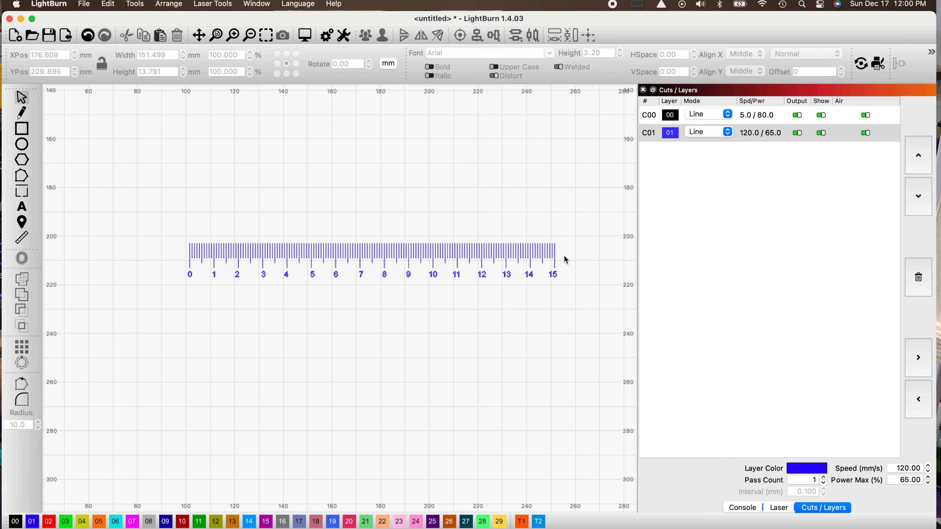
- Ungroup the scale lines and the number labels
double_click(549, 255)
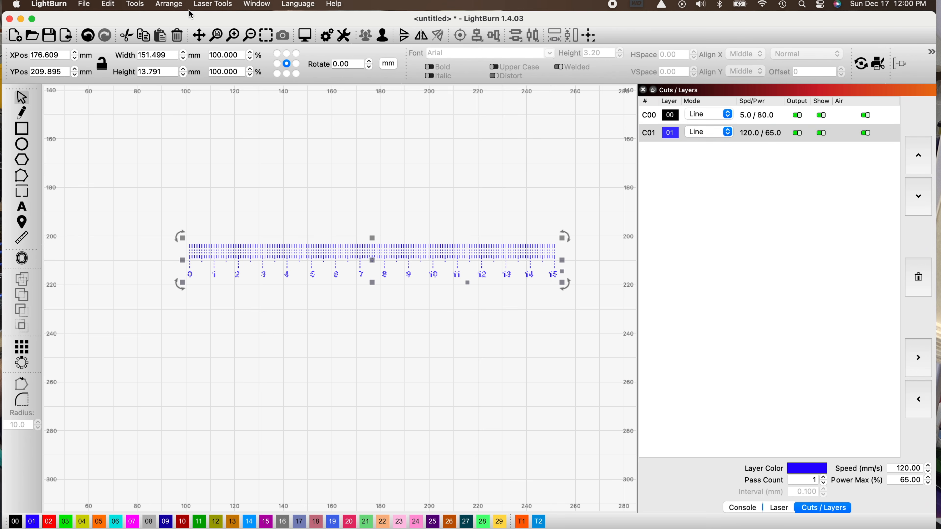
left_click(170, 4)
left_click(185, 31)
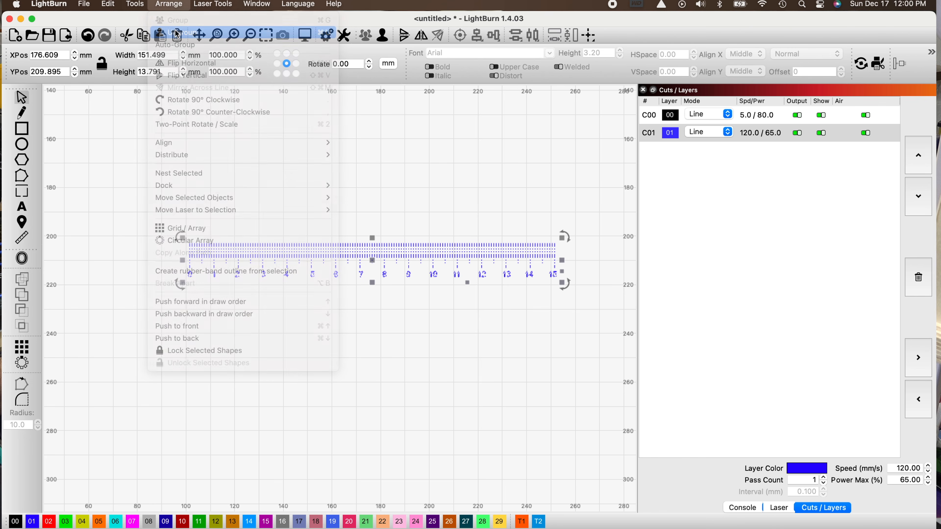
- Assign only the number labels 0 to 15 to the red layer 02 and enable that layer's output
left_click(177, 278)
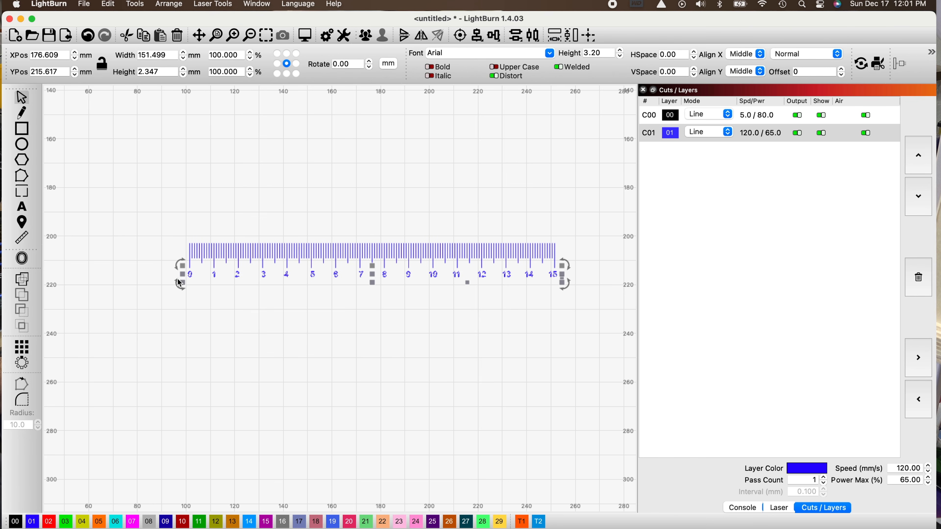
left_click(48, 521)
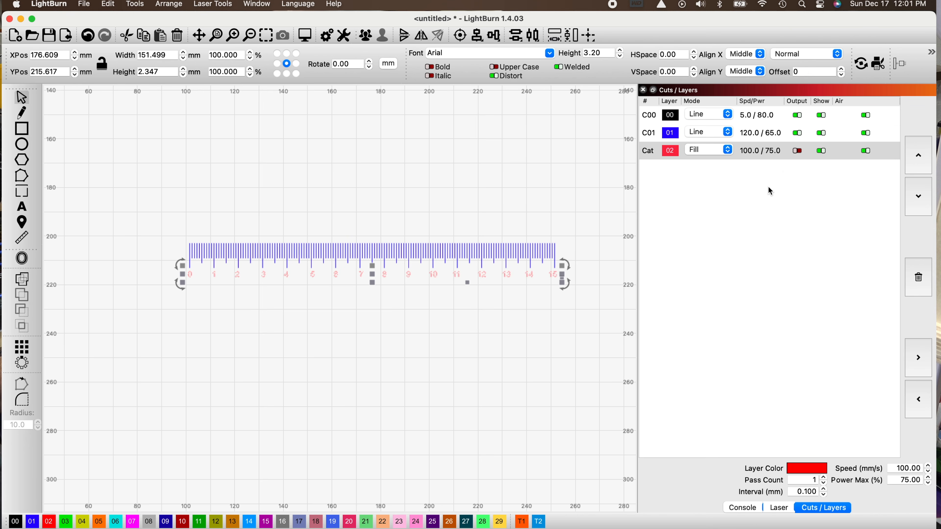
left_click(797, 152)
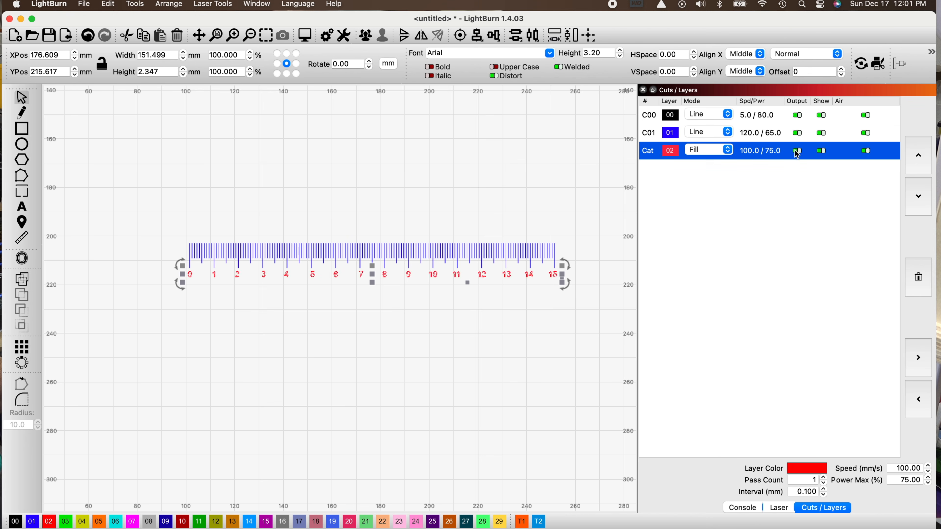
- Set the red layer 02's speed to 120 mm/sec and its maximum power to 65%
double_click(757, 151)
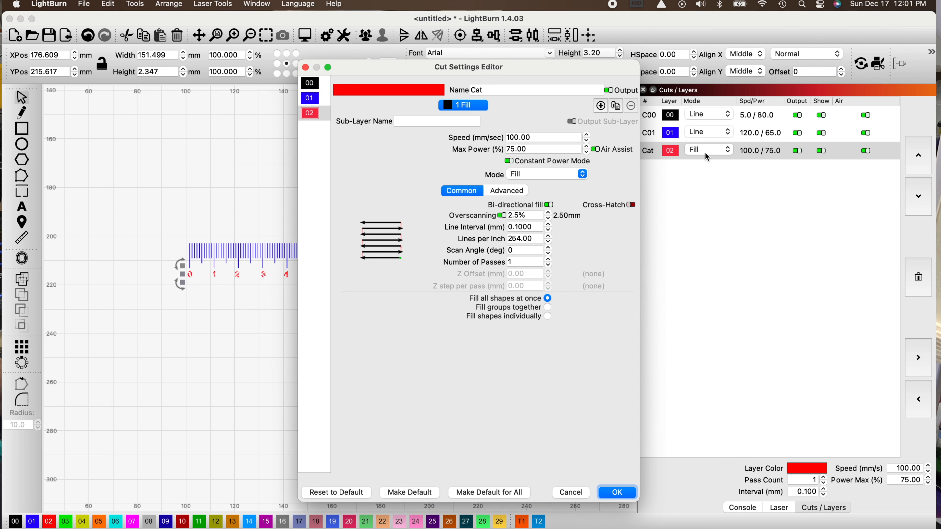
left_click(587, 136)
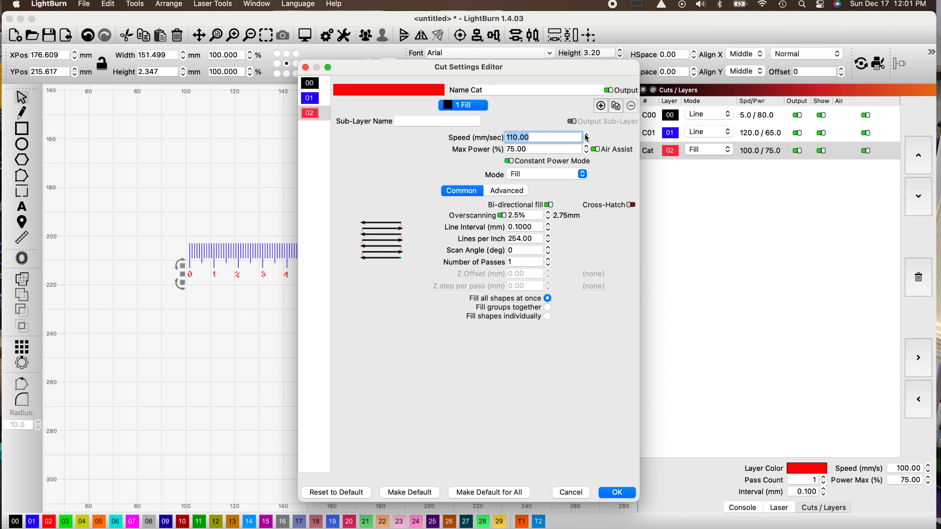
left_click(587, 136)
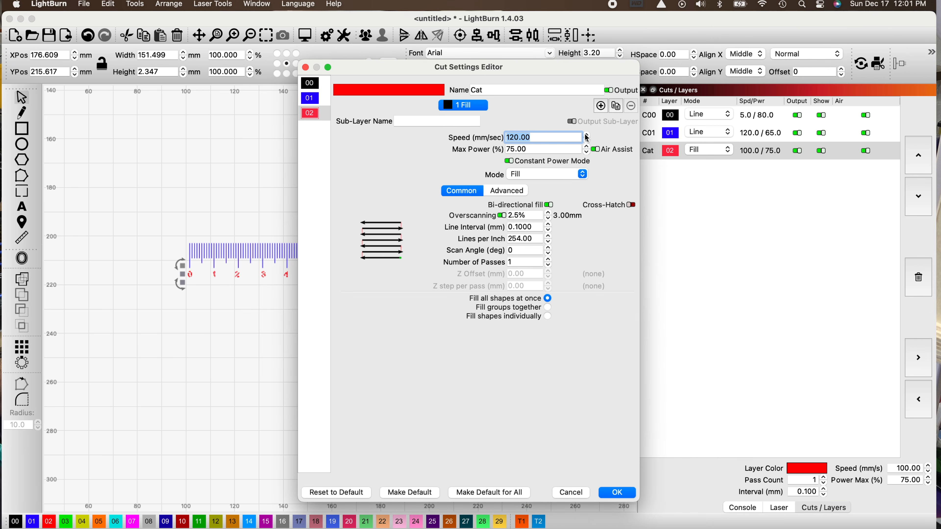
left_click(587, 153)
left_click(588, 152)
left_click(588, 153)
key("Return")
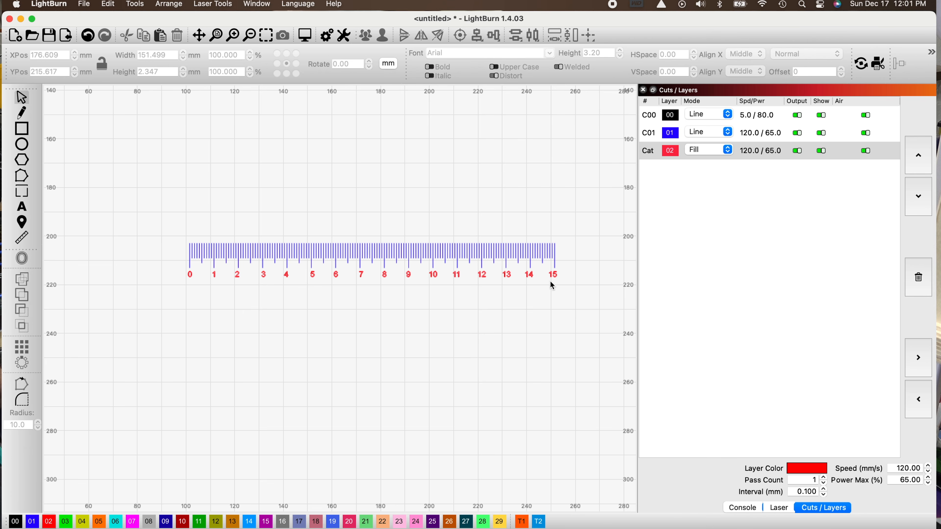
- Group the blue scale lines and the red number labels into one object
left_click_drag(568, 232, 136, 283)
left_click(168, 4)
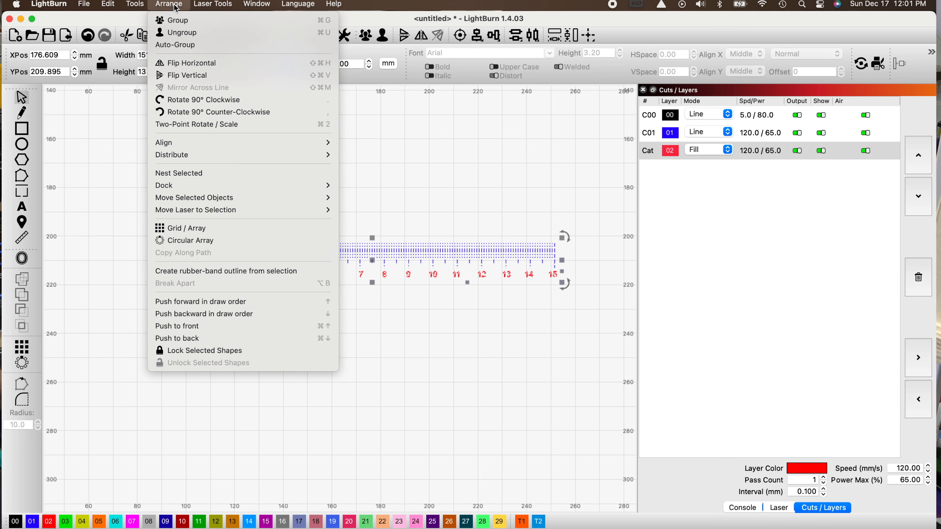
left_click(178, 21)
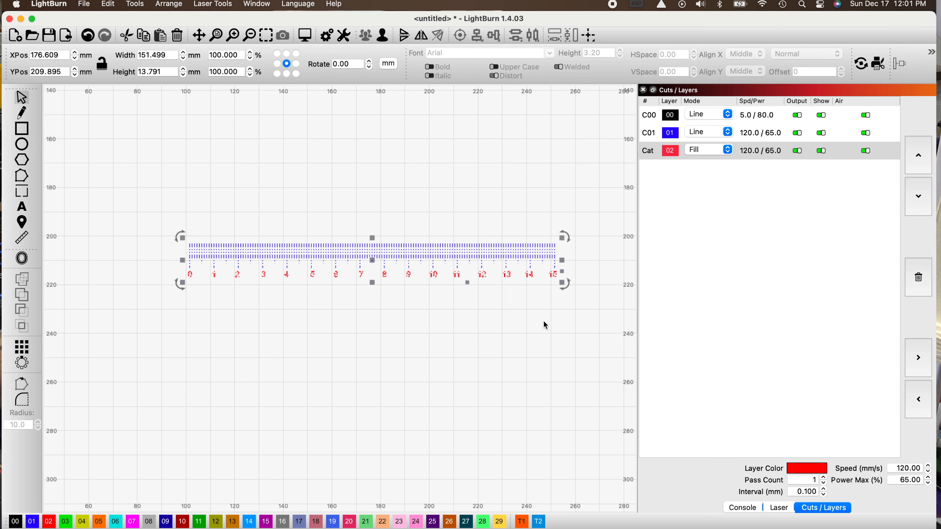
- Select the ruler outline rectangle and the grouped scale together and align them on their vertical centre axis with Align V-Center
left_click(525, 325)
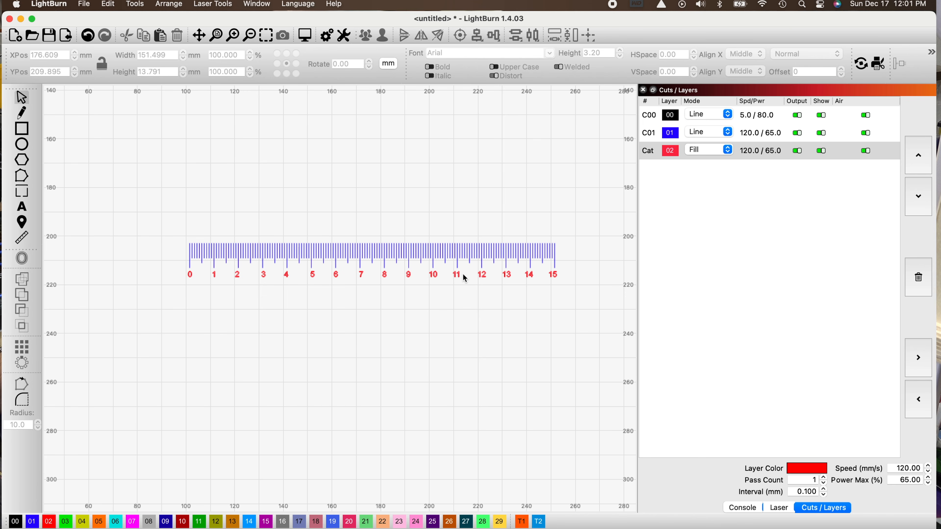
scroll(466, 277, "down", 5)
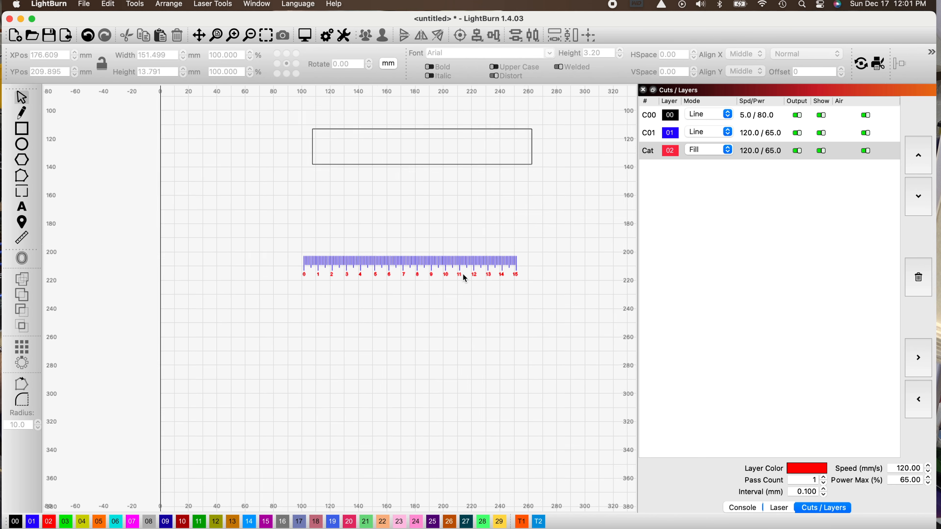
scroll(465, 278, "down", 1)
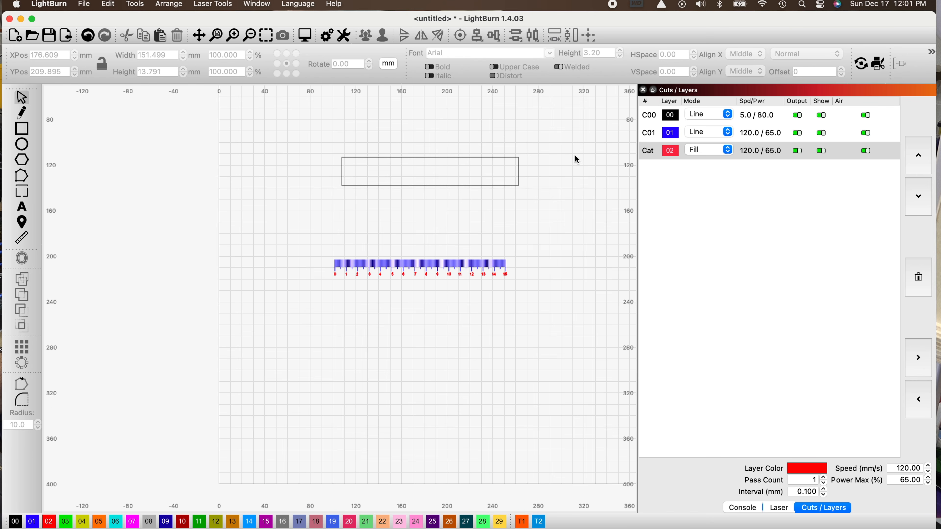
left_click_drag(563, 145, 315, 292)
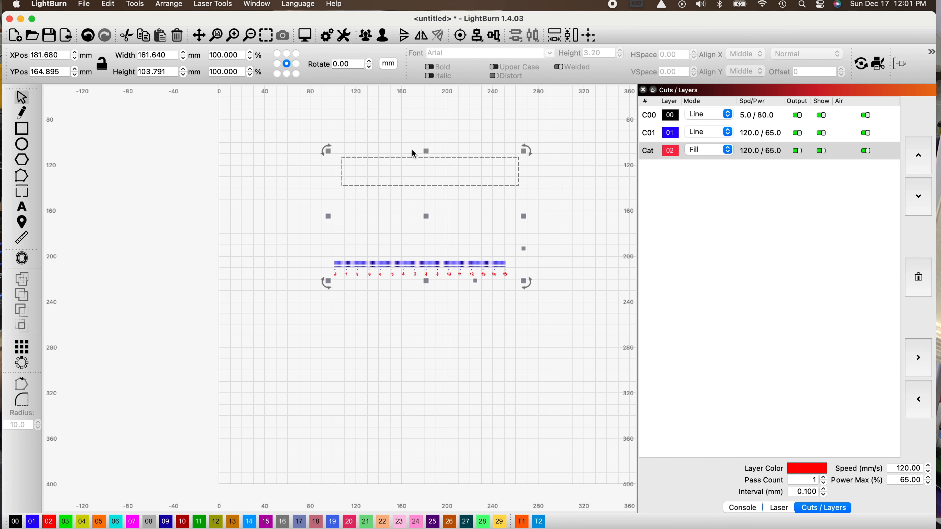
left_click(477, 37)
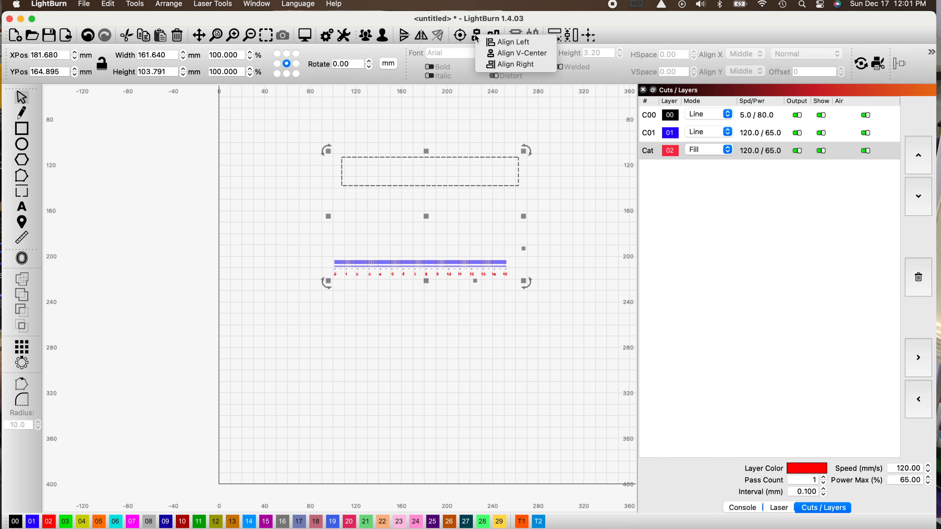
left_click(507, 54)
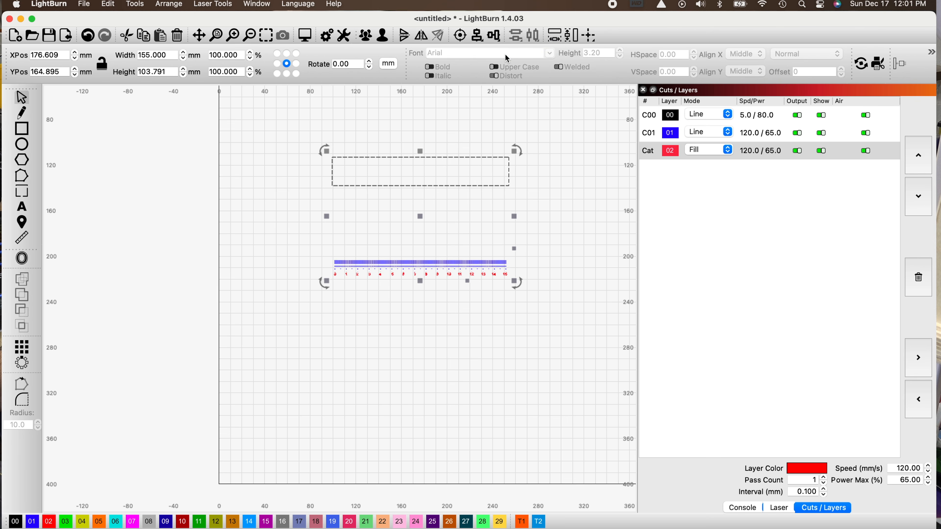
- Align the top edges of the outline rectangle and the grouped scale, leaving both deselected
left_click(498, 39)
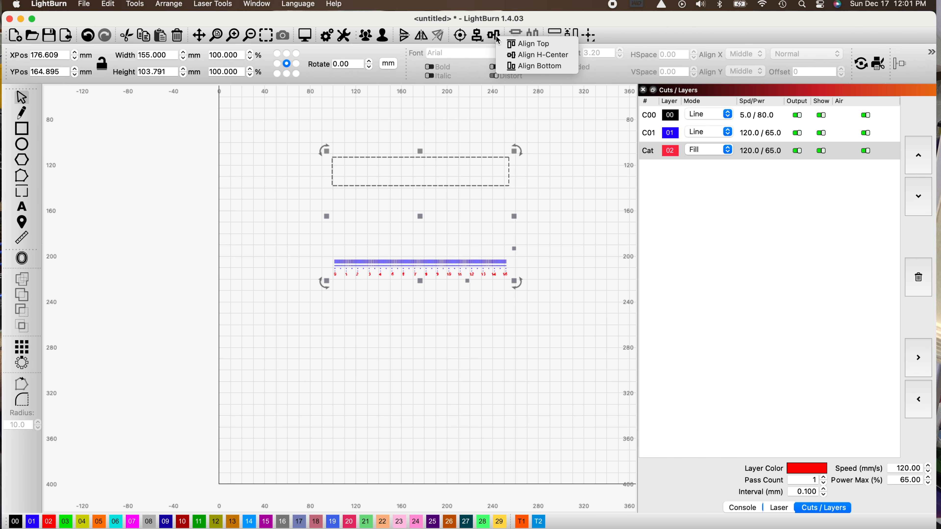
left_click(522, 45)
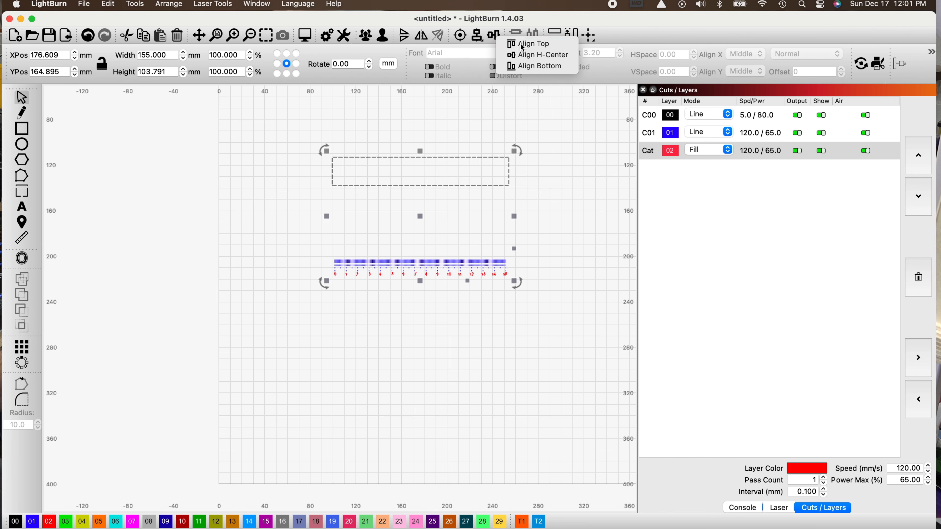
left_click(563, 219)
scroll(433, 344, "up", 5)
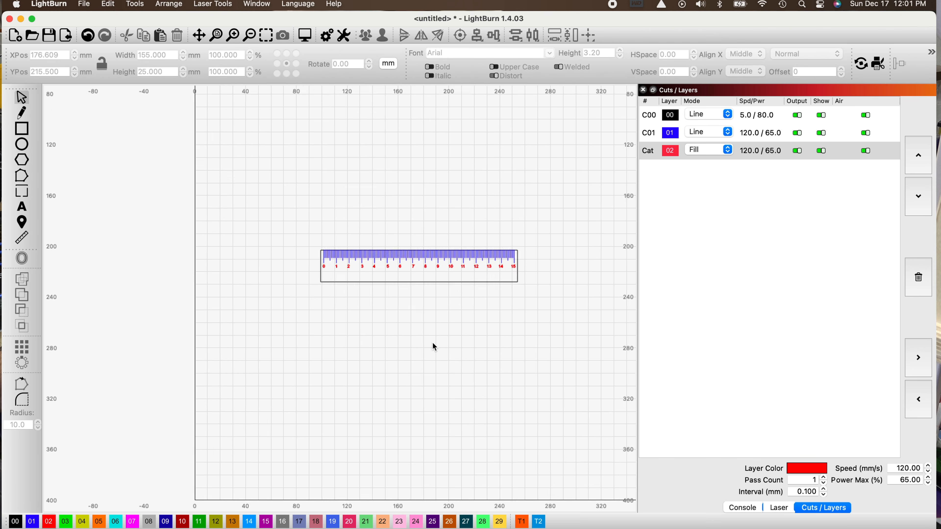
scroll(432, 344, "up", 1)
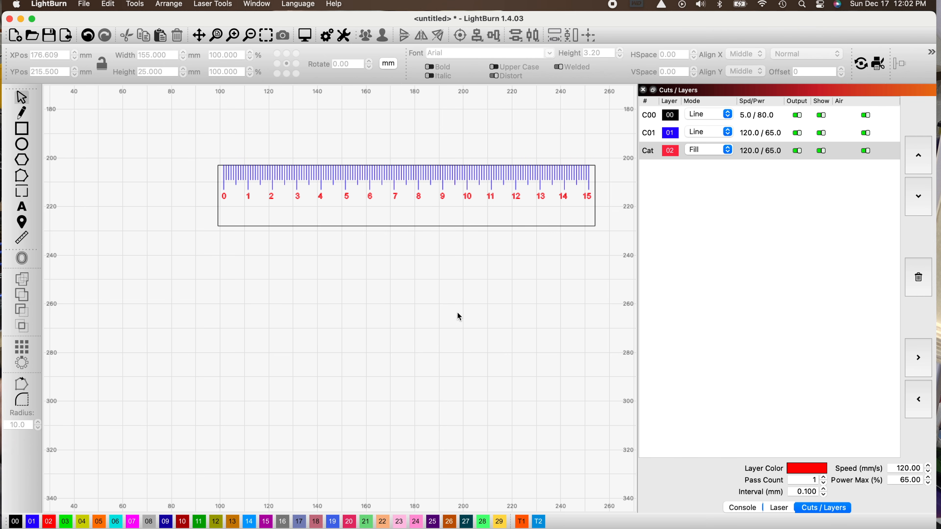
scroll(468, 284, "up", 1)
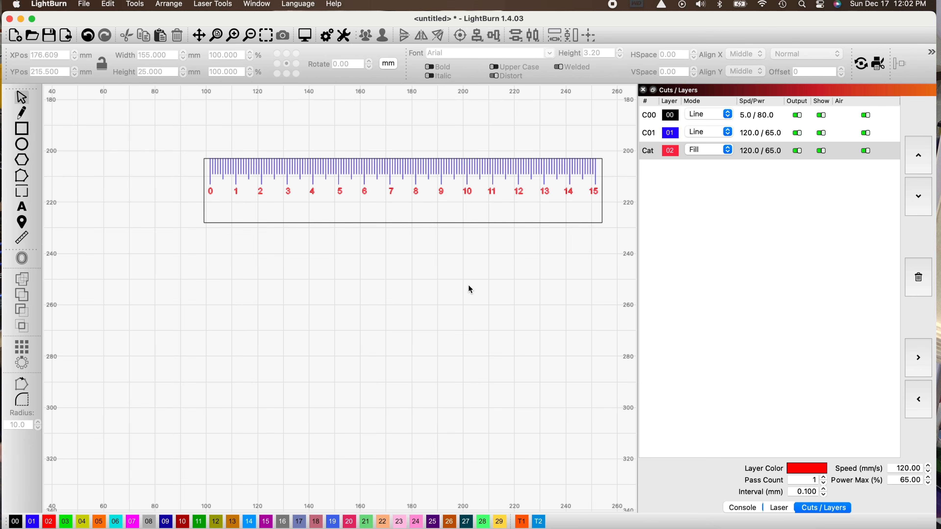